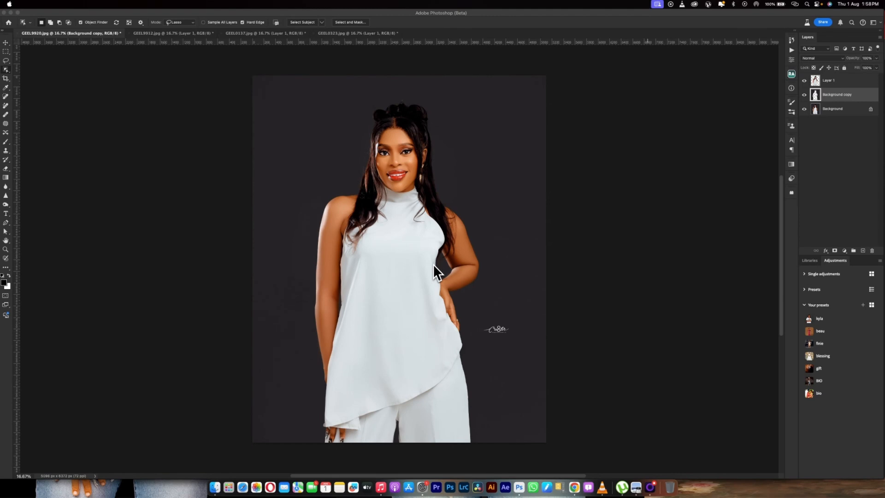
Step: Look through the open portrait documents and return to GEEL9920.jpg, the half-length portrait in white
click(175, 38)
click(174, 37)
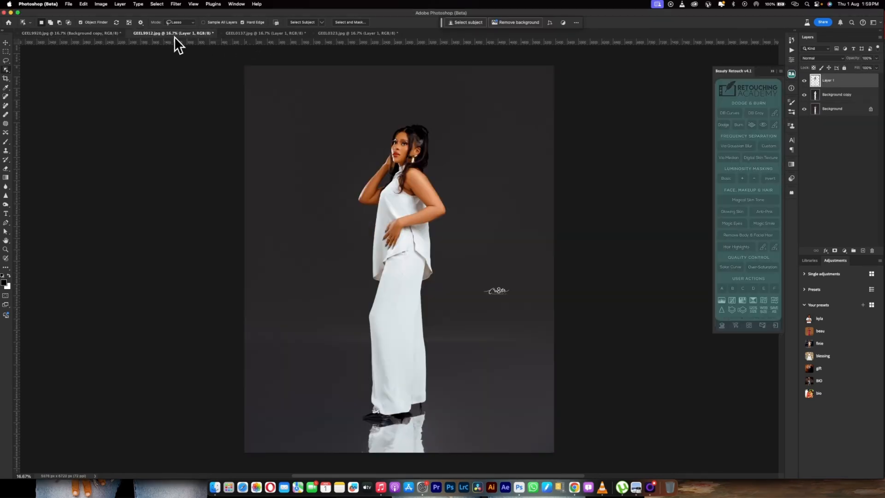
click(241, 36)
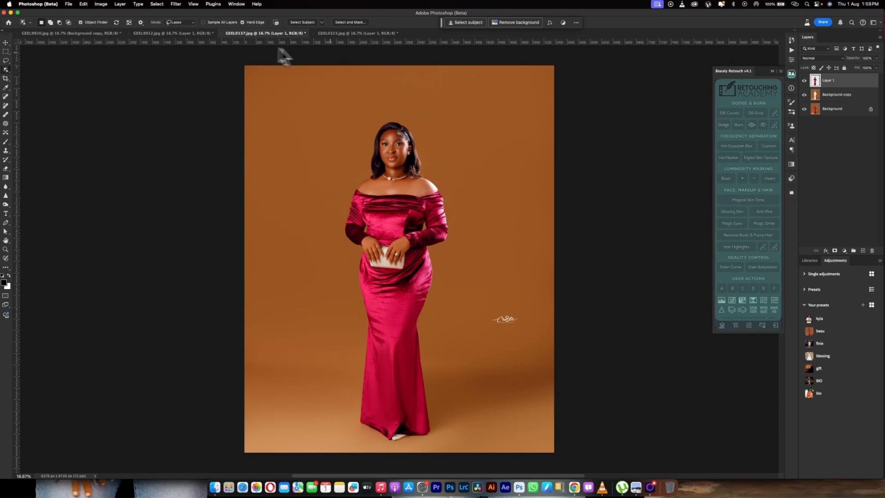
click(350, 35)
click(251, 34)
click(81, 35)
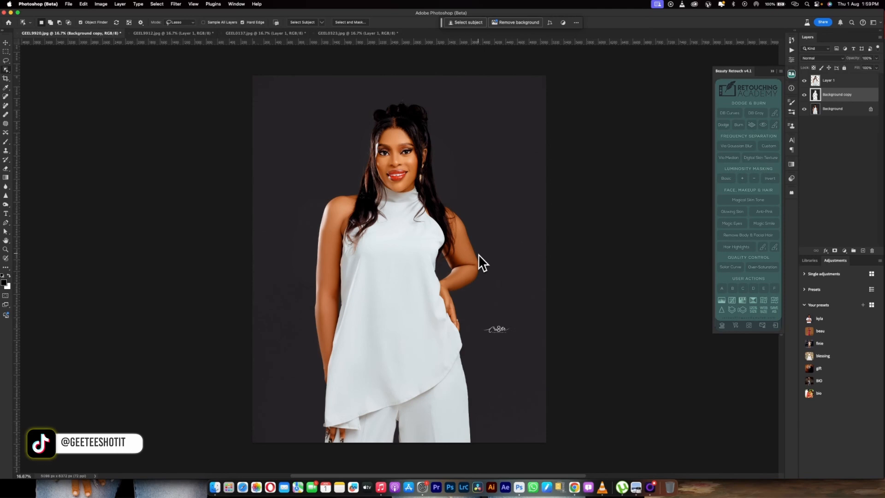
Step: Switch to Finder and open the SNOOT folder inside Downloads
click(215, 487)
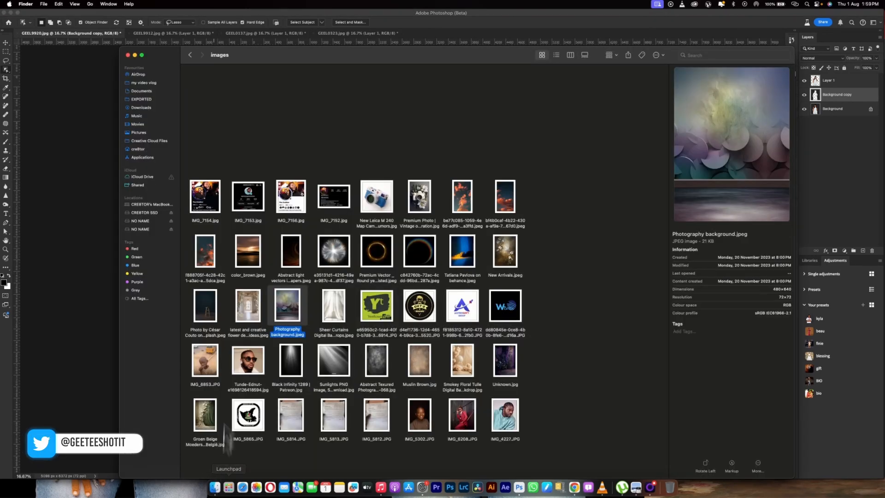
click(140, 94)
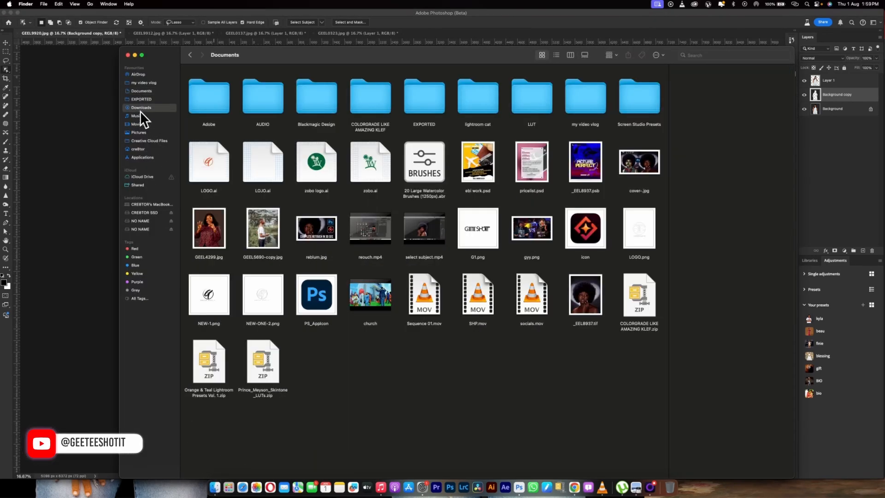
click(140, 108)
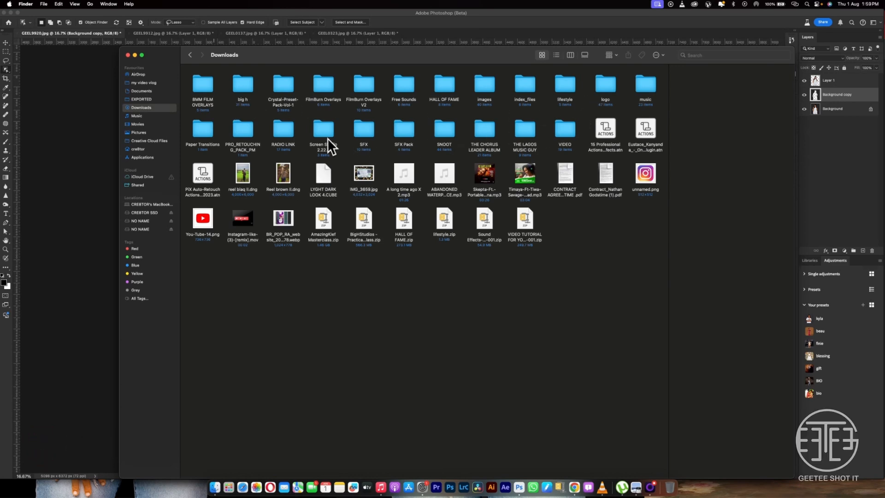
click(441, 131)
double_click(441, 132)
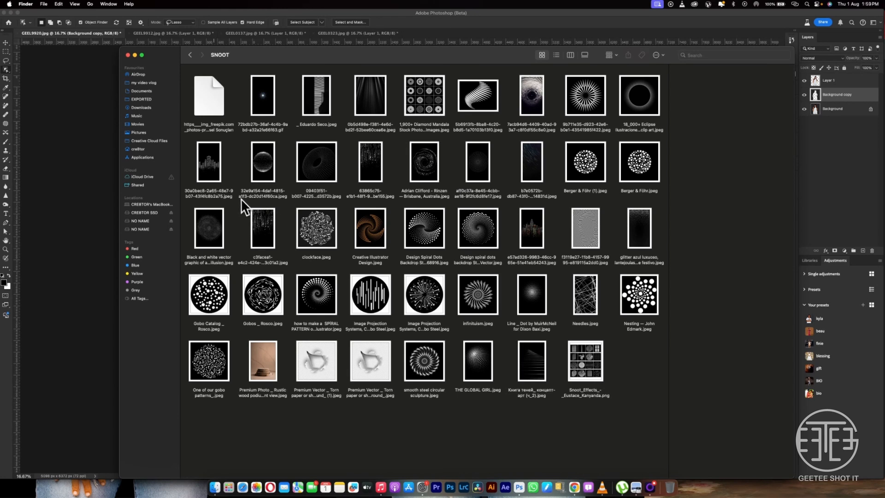
Step: Place the city skyline image from the SNOOT folder behind the woman, enlarge it to the full canvas width and shift it upward
click(209, 170)
drag(290, 56, 700, 73)
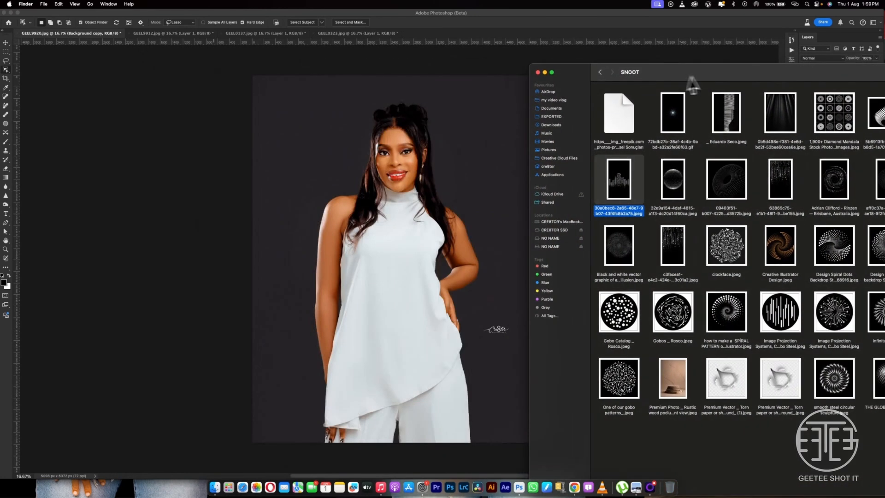
drag(617, 189, 412, 218)
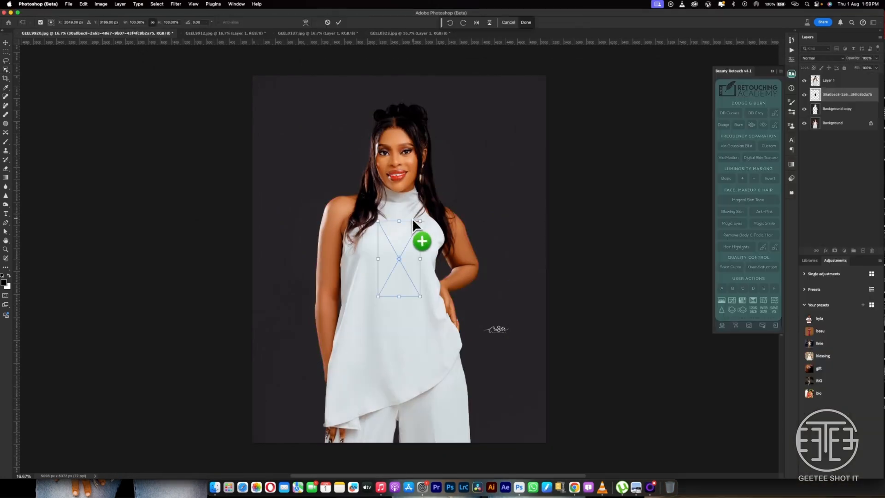
drag(423, 297, 673, 444)
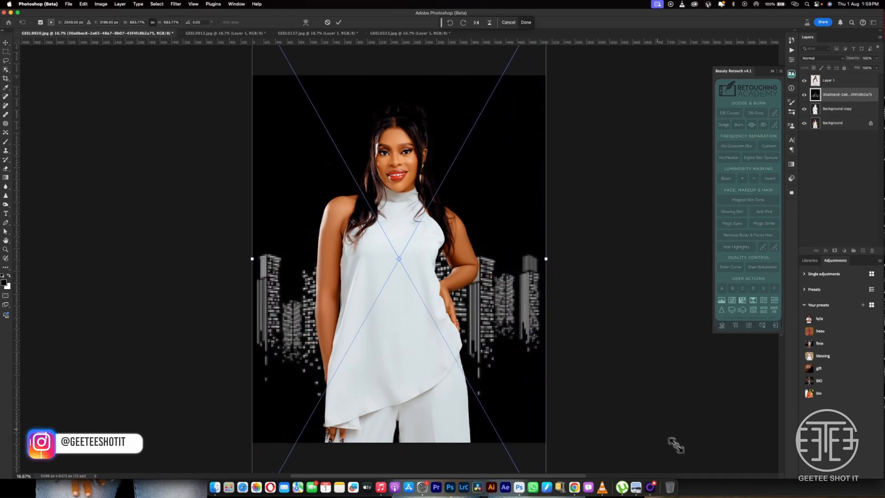
drag(499, 345, 499, 303)
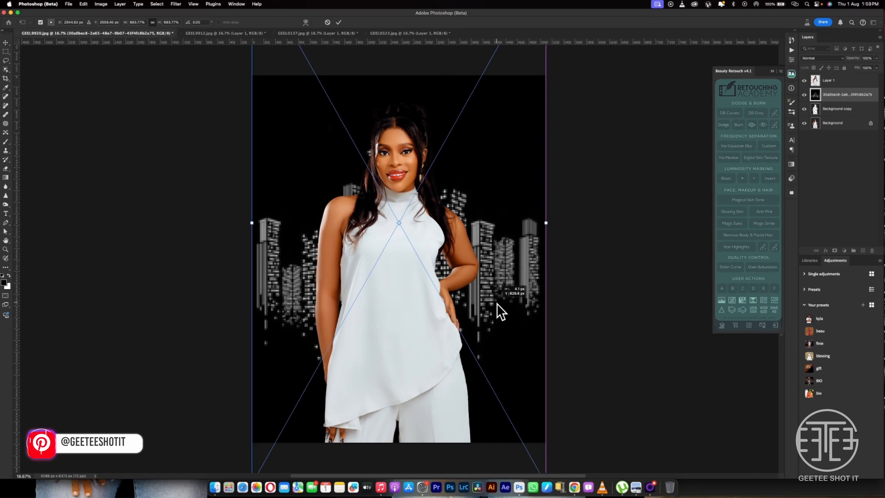
key(Return)
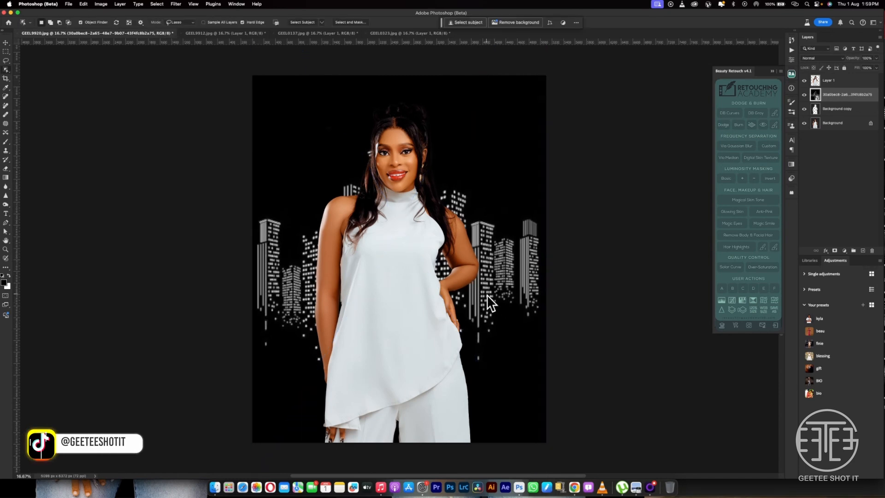
Step: Set the skyline layer's blend mode to Screen and toggle its visibility to compare the portrait with and without it
click(820, 60)
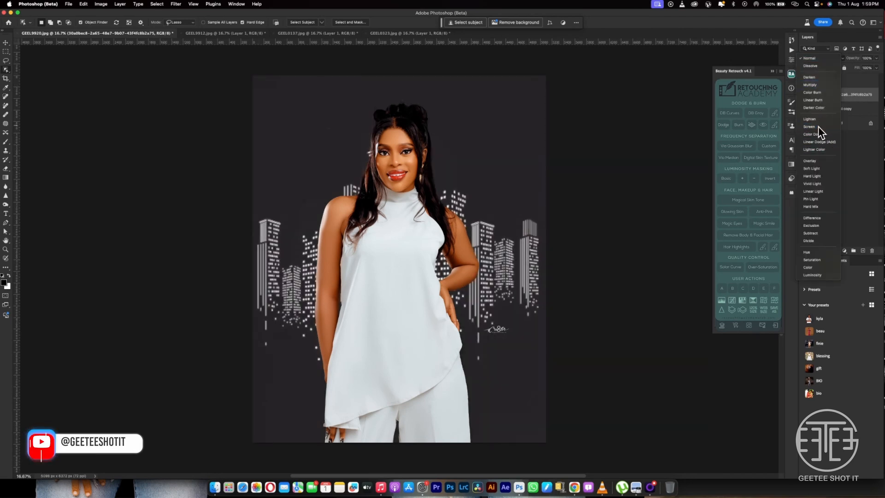
click(818, 127)
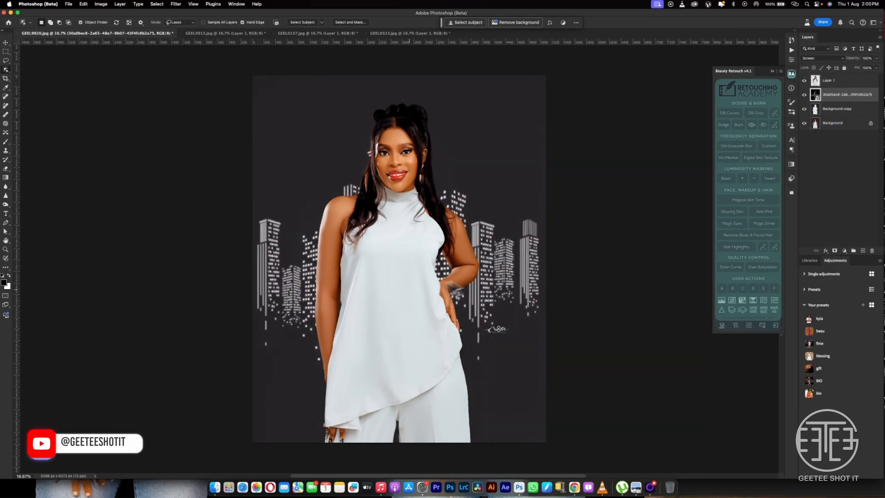
click(804, 95)
click(804, 95)
click(804, 95)
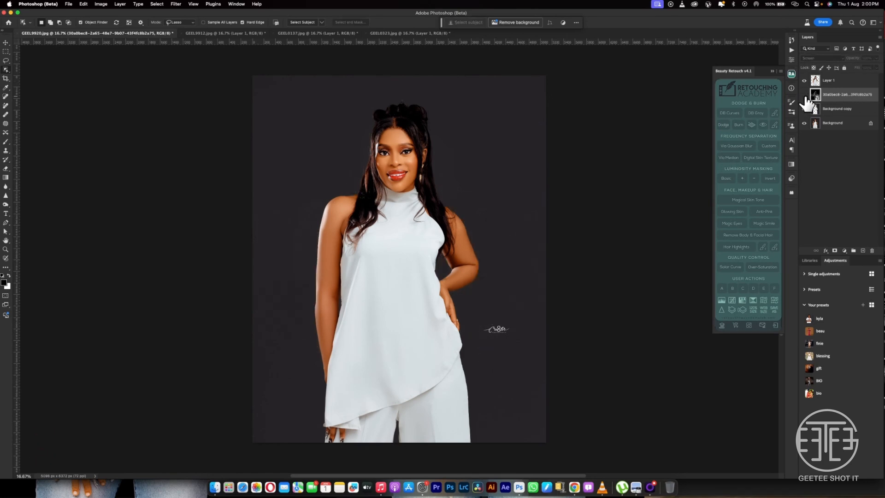
click(804, 95)
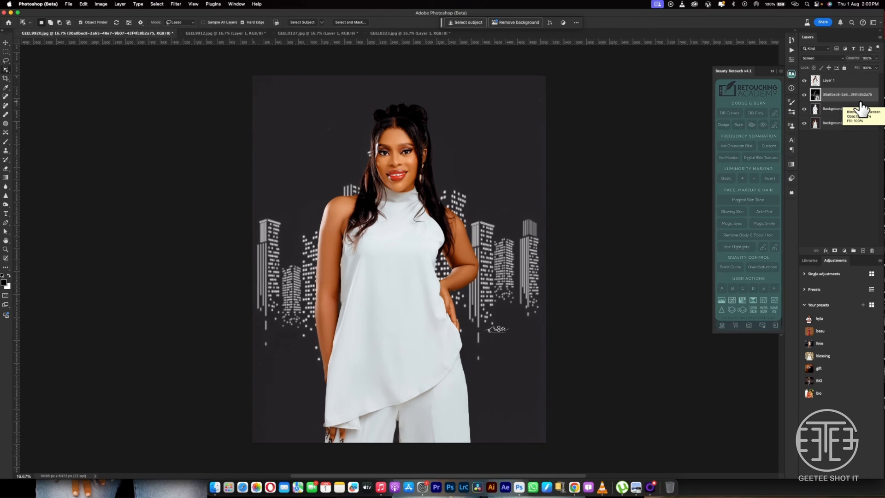
Step: Brighten the skyline layer with a Levels adjustment by strongly lowering the white input level
key(super+l)
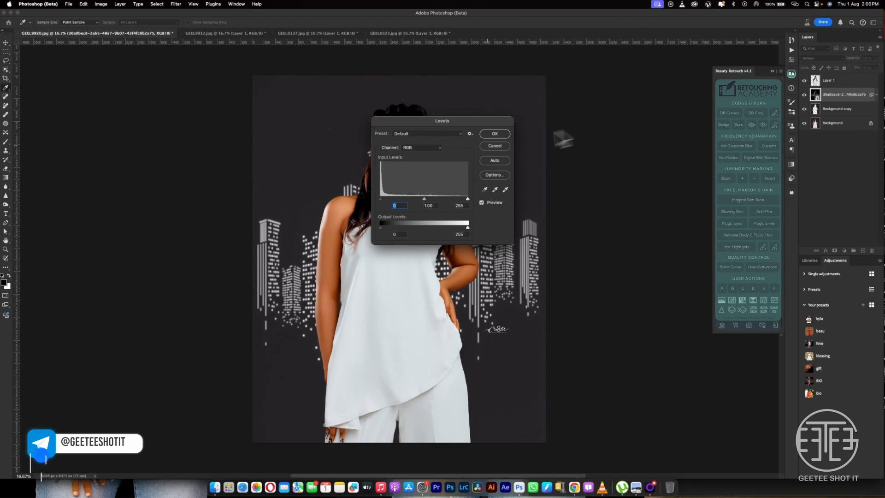
drag(475, 121, 699, 111)
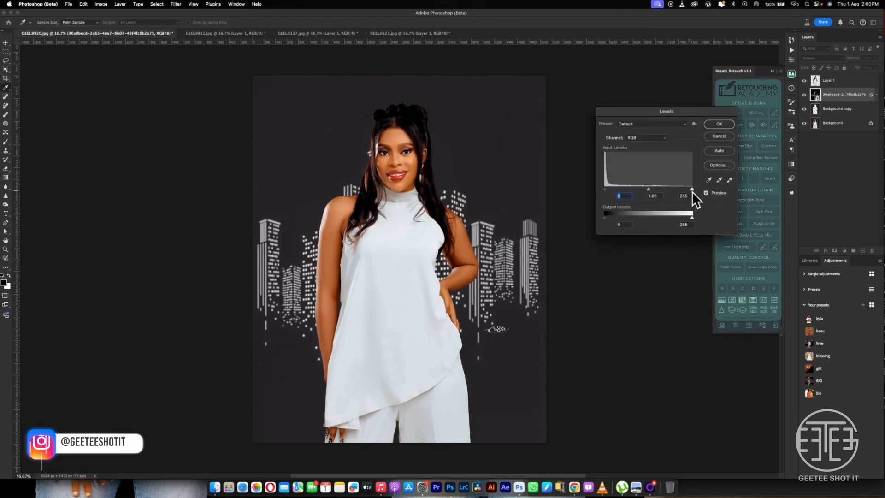
drag(692, 191, 614, 189)
click(717, 125)
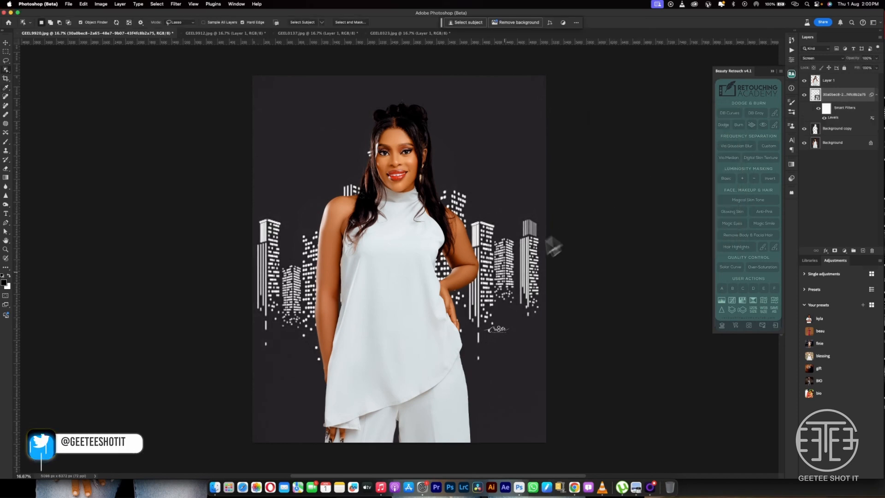
Step: Apply a Gaussian Blur with a radius of 9.1 pixels to the skyline layer
drag(395, 241, 341, 226)
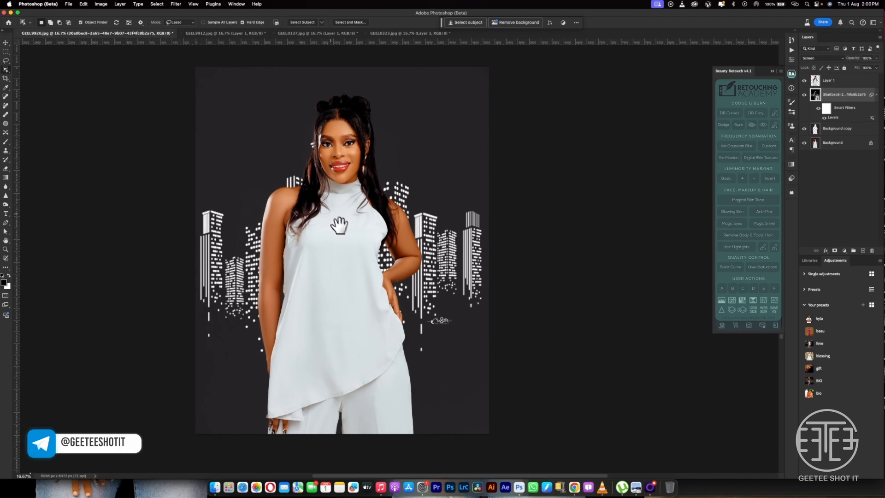
click(175, 5)
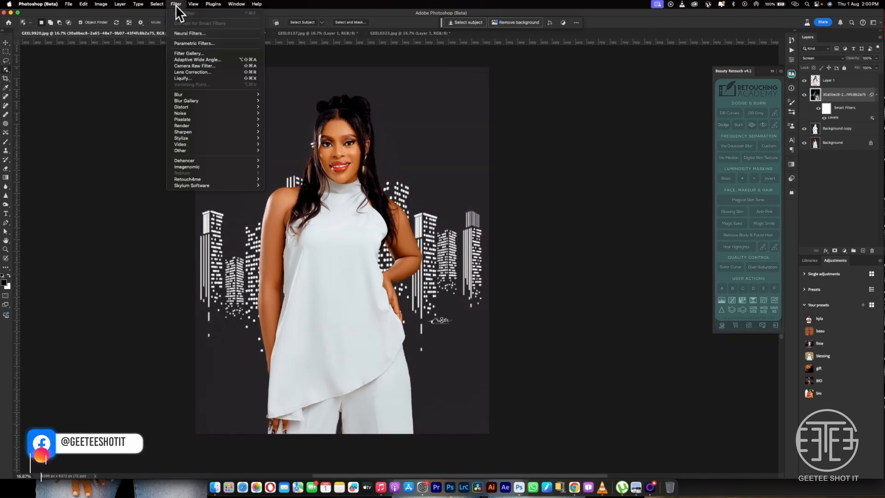
mouse_move(193, 5)
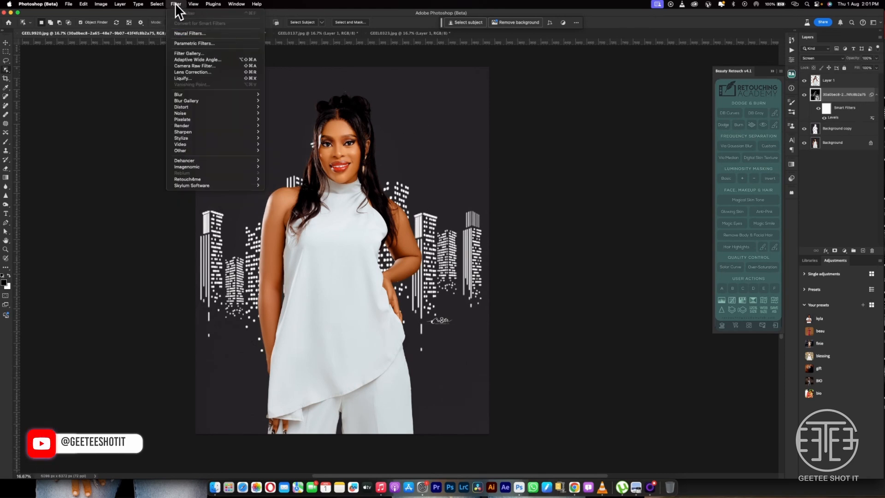
mouse_move(193, 96)
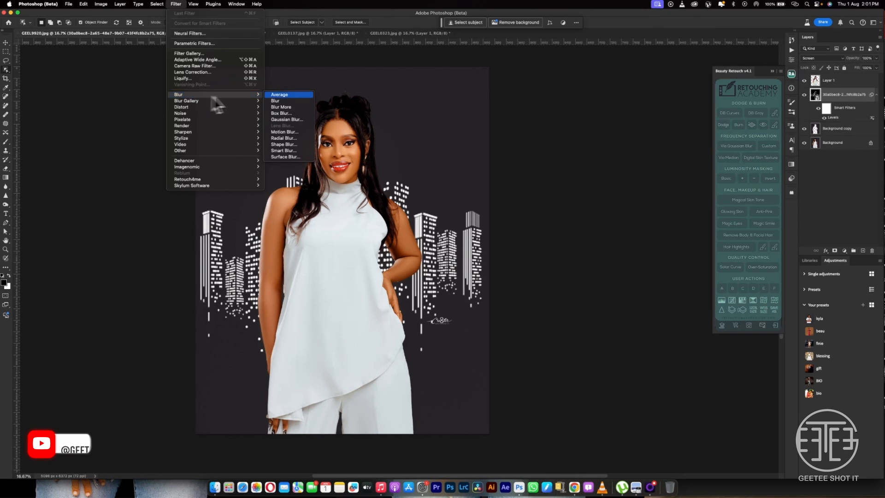
click(287, 121)
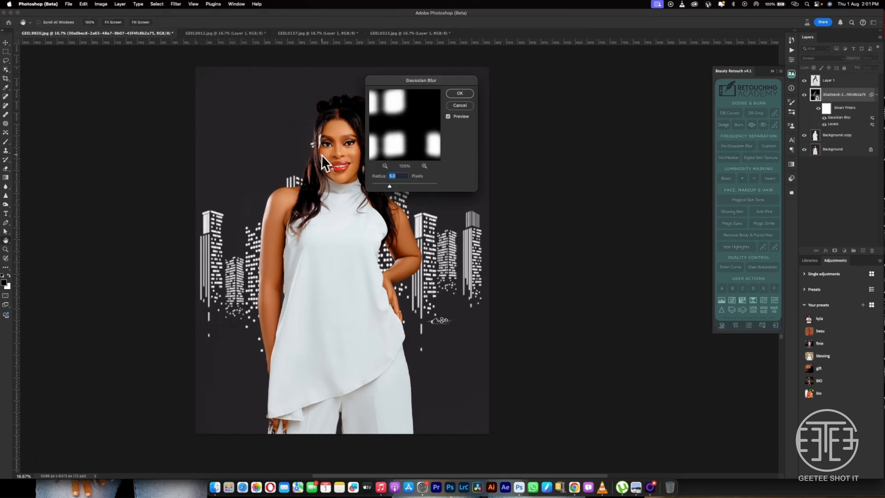
drag(397, 187, 397, 186)
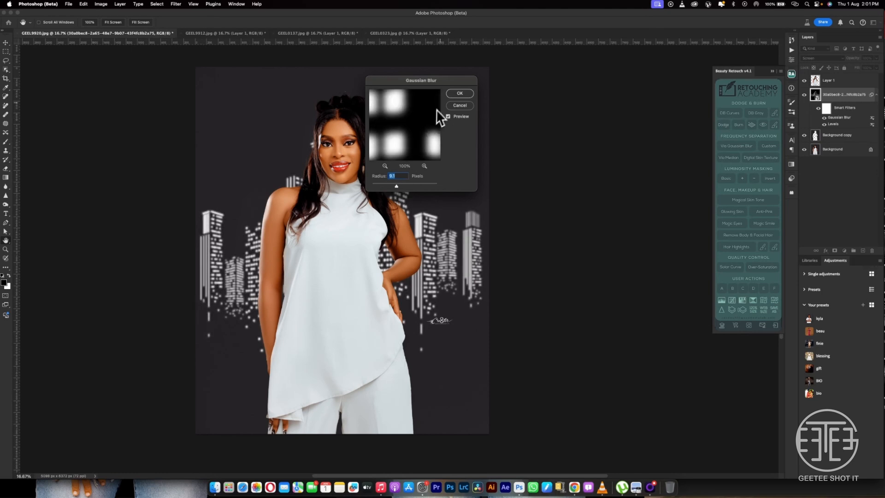
click(456, 95)
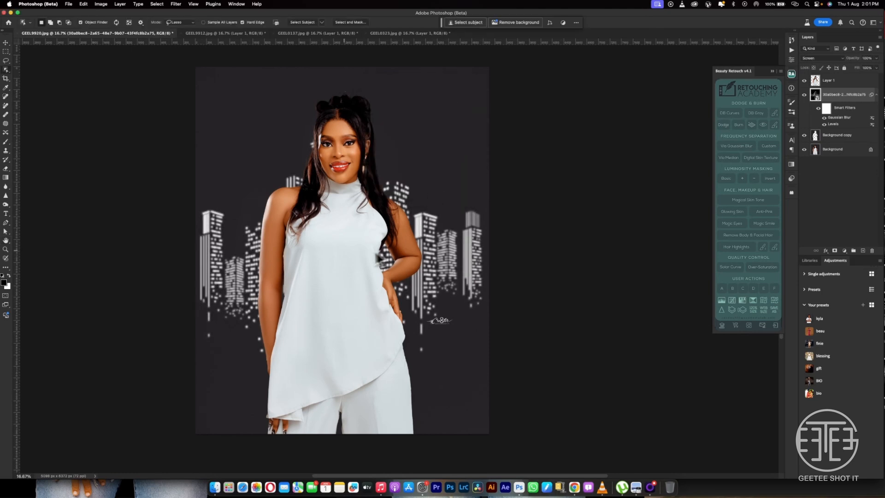
Step: Reduce the skyline layer's opacity to 67% and check the blended backdrop both close up and from afar
scroll(344, 247, up, 5)
scroll(344, 247, down, 7)
scroll(344, 247, up, 3)
scroll(344, 247, down, 6)
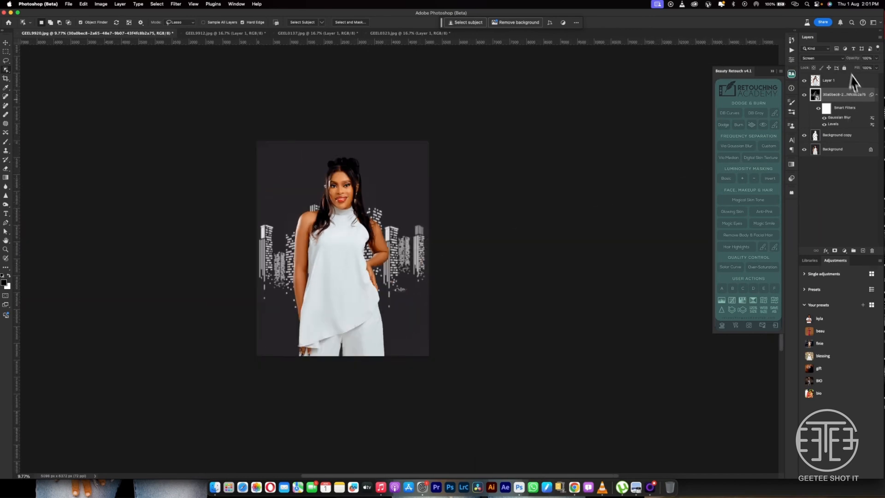
drag(847, 65, 845, 65)
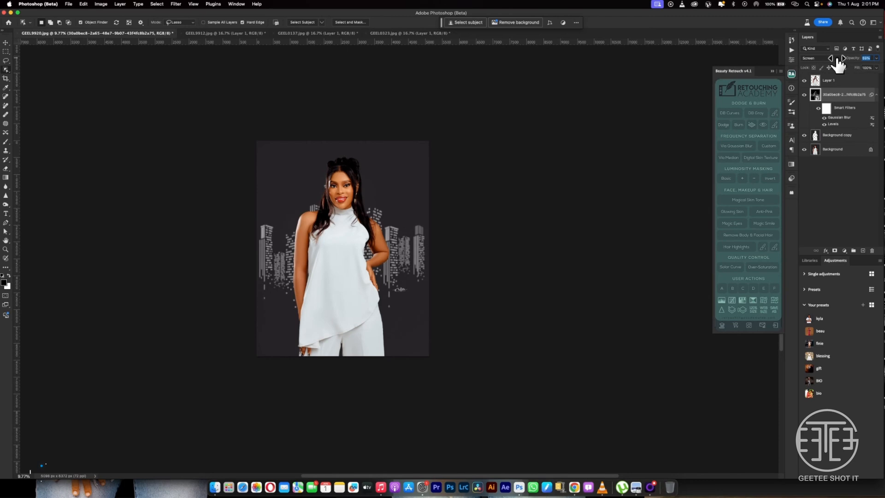
drag(838, 64, 832, 64)
scroll(387, 270, up, 4)
scroll(385, 271, down, 2)
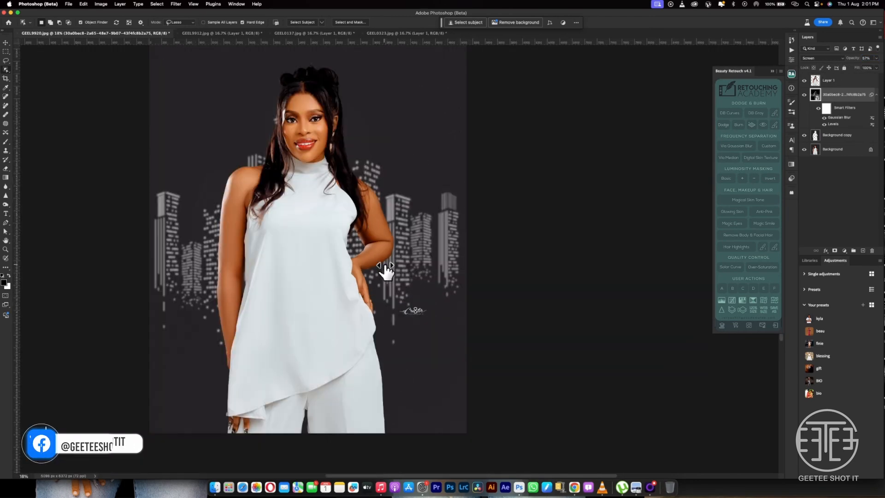
scroll(392, 261, down, 5)
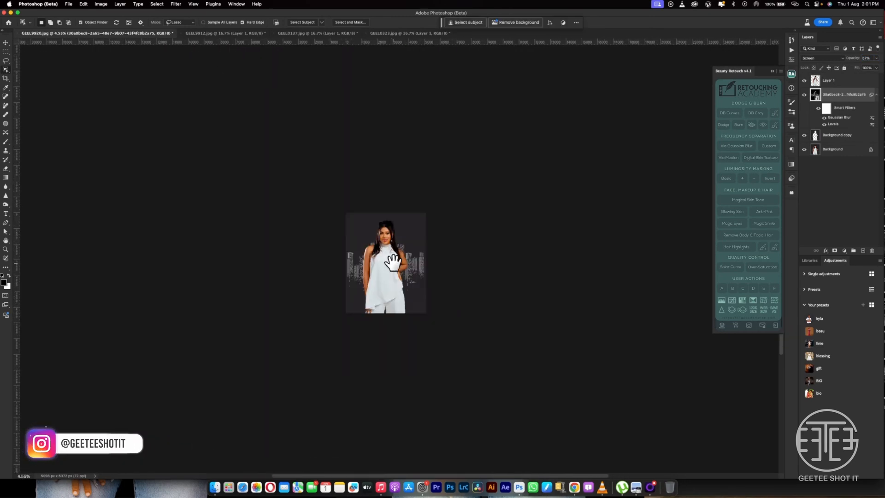
scroll(393, 262, up, 4)
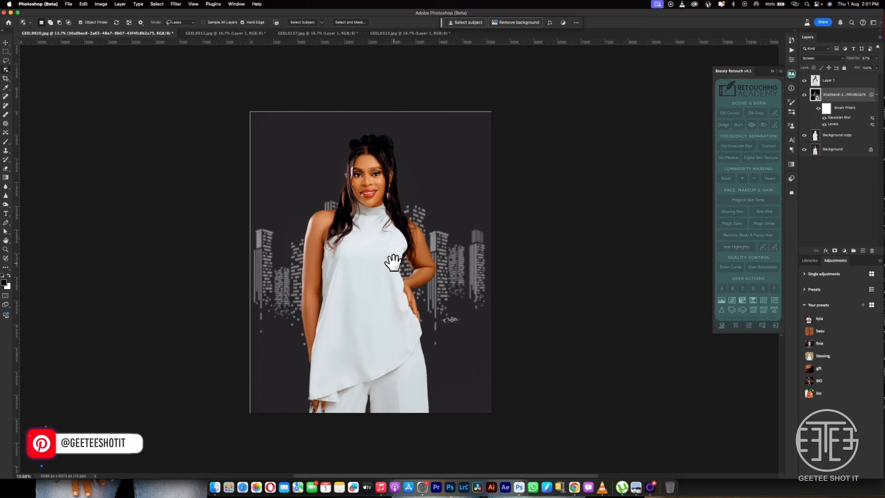
mouse_move(387, 277)
mouse_down()
mouse_move(356, 263)
mouse_move(351, 247)
mouse_up()
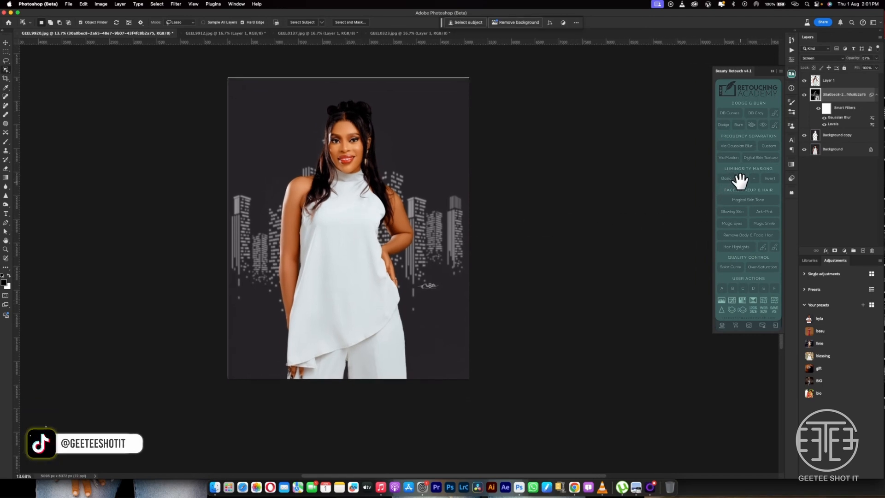
Step: Delete the skyline layer and bring the SNOOT folder back up in Finder with more of its images in view
key(Delete)
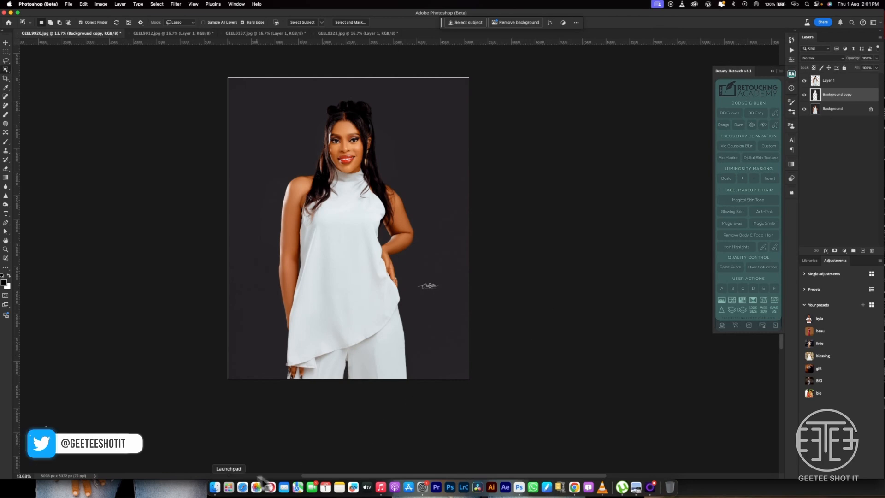
click(214, 487)
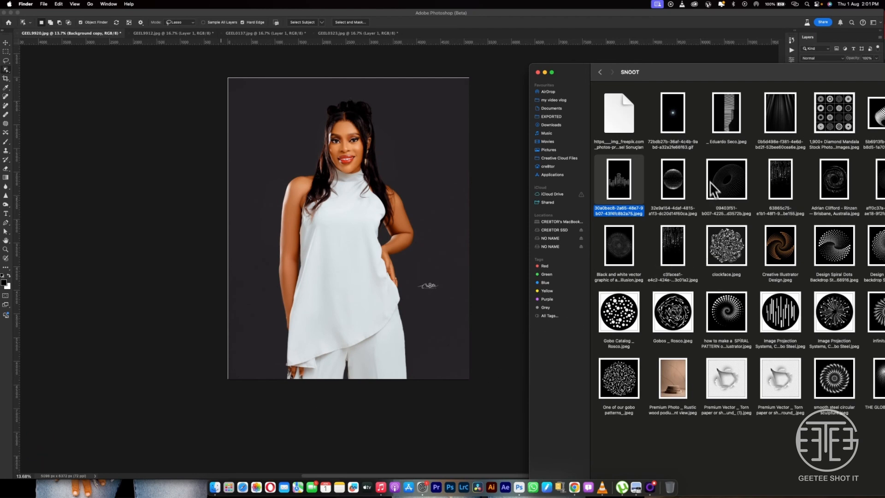
drag(709, 78, 622, 79)
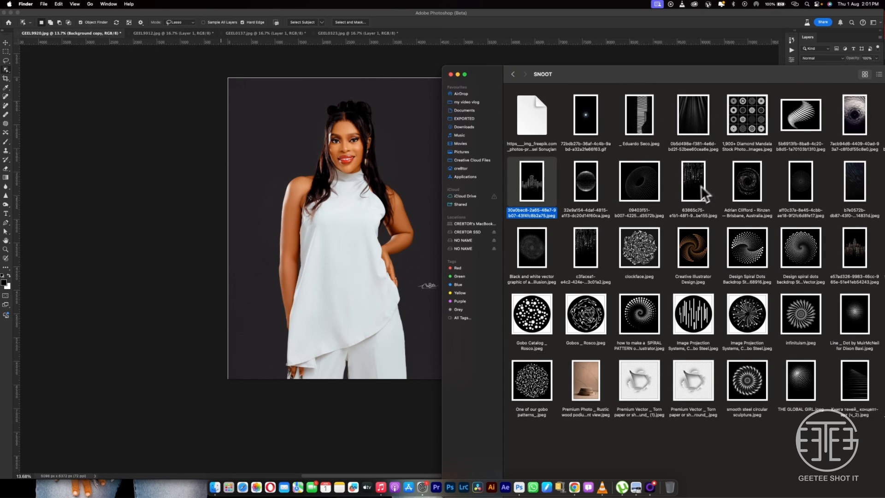
Step: Place the falling star lights image from the SNOOT folder behind the subject and set its blend mode to Screen
drag(705, 193, 369, 246)
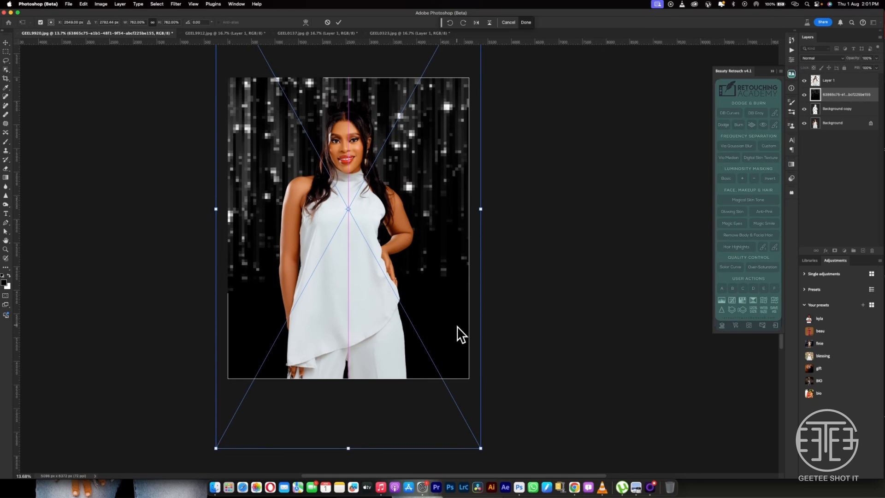
key(Return)
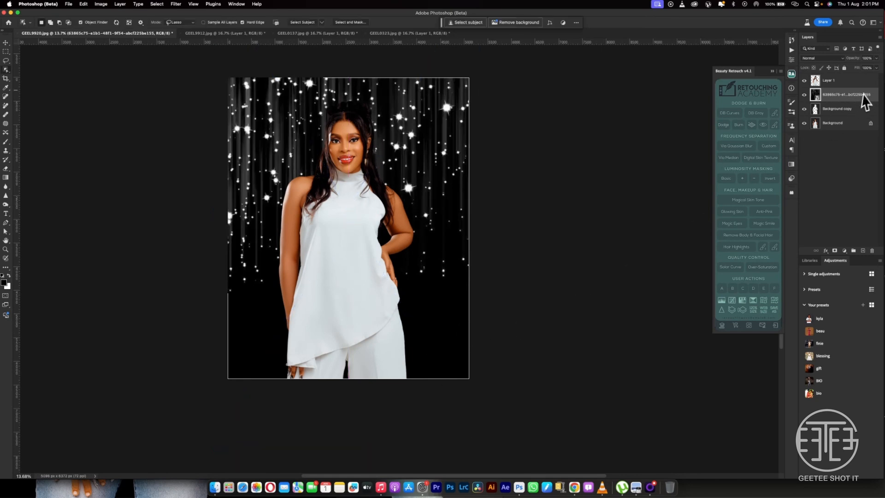
click(837, 59)
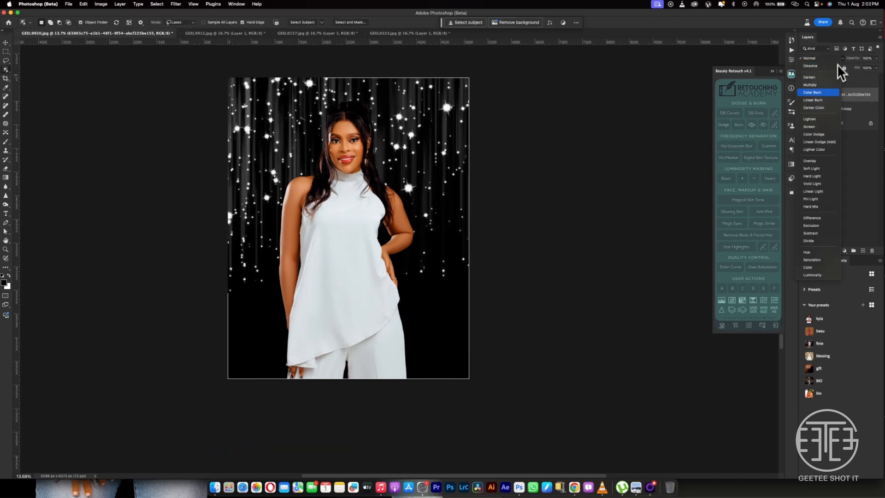
click(816, 129)
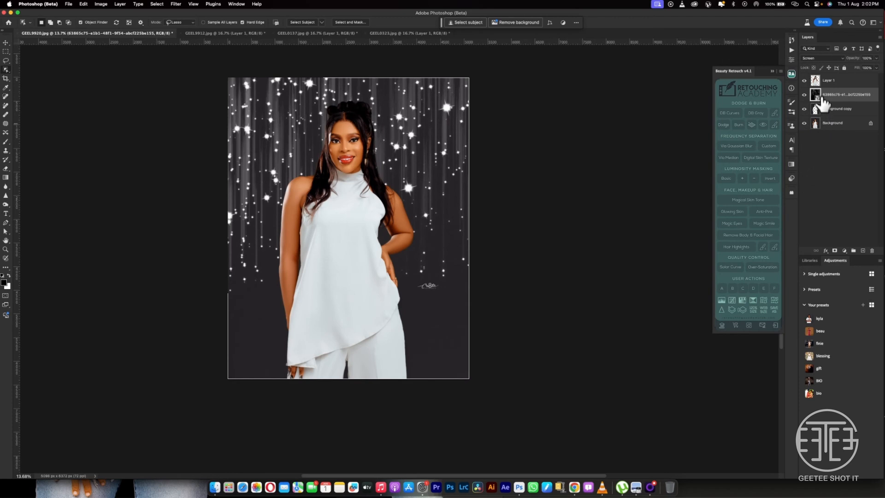
Step: Apply a Levels adjustment with black input 10 to the falling lights layer and reduce its opacity to 64%
key(super+l)
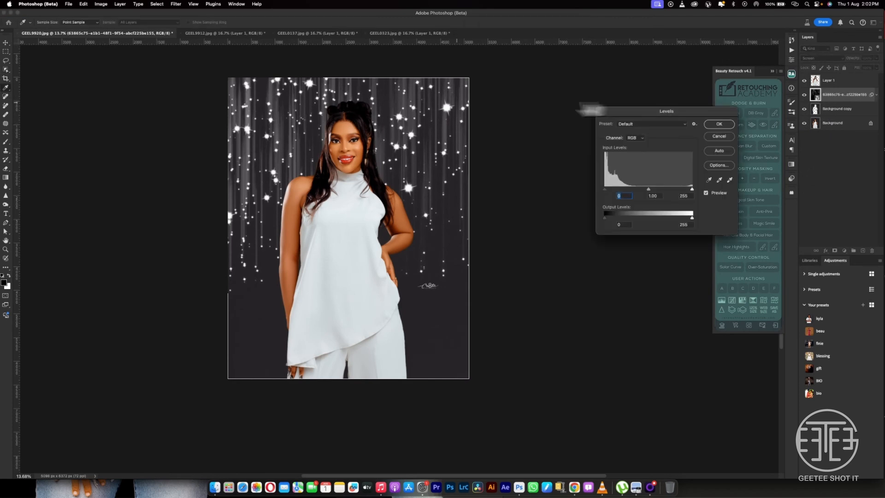
drag(602, 189, 610, 190)
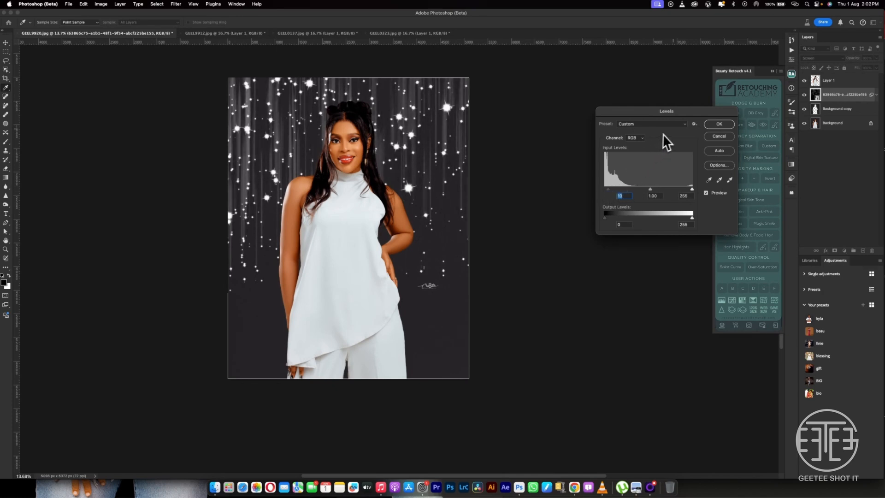
click(705, 124)
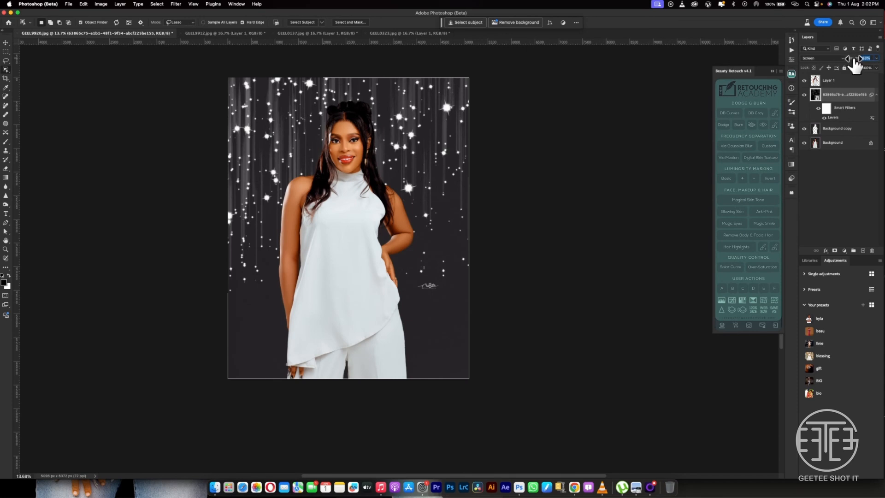
drag(853, 59, 839, 63)
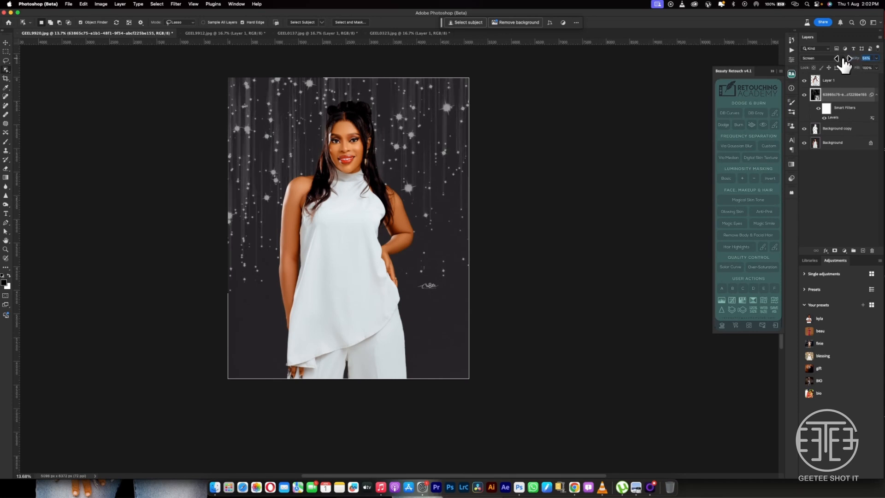
Step: Apply a Gaussian Blur with a radius of 9.1 pixels to the falling lights layer
click(175, 4)
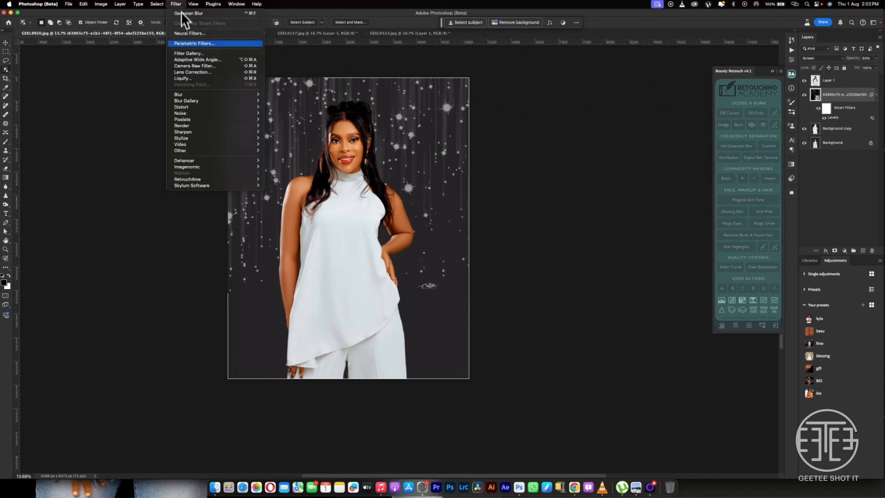
click(201, 16)
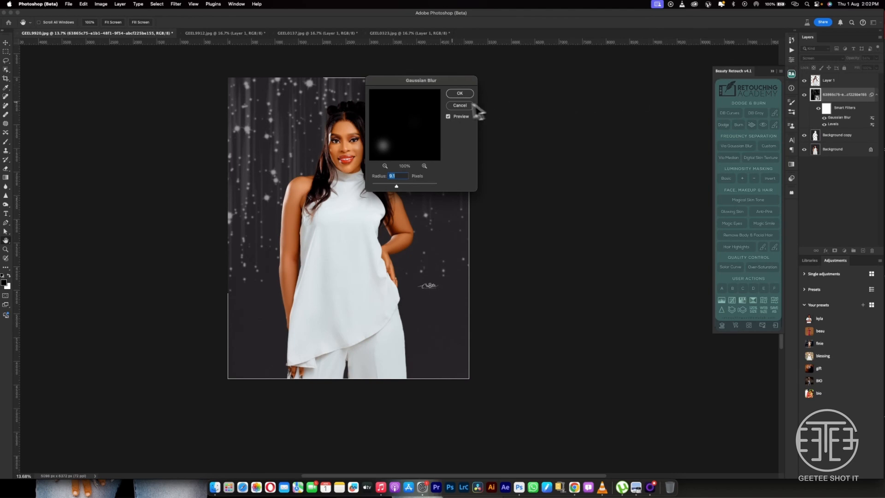
click(460, 94)
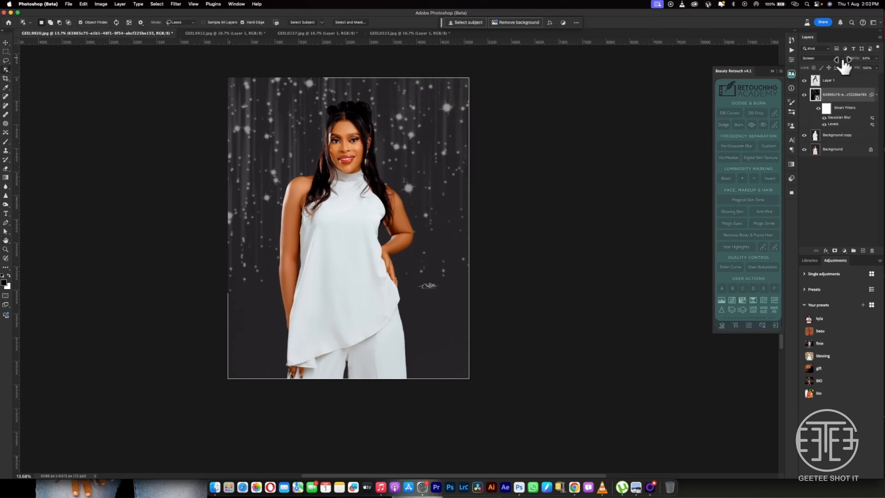
Step: Raise the falling lights layer's opacity to 85% and check the blended backdrop both close up and from afar
mouse_move(845, 64)
mouse_down()
mouse_move(862, 63)
mouse_move(710, 89)
mouse_move(858, 65)
mouse_up()
scroll(383, 222, up, 3)
scroll(374, 219, down, 5)
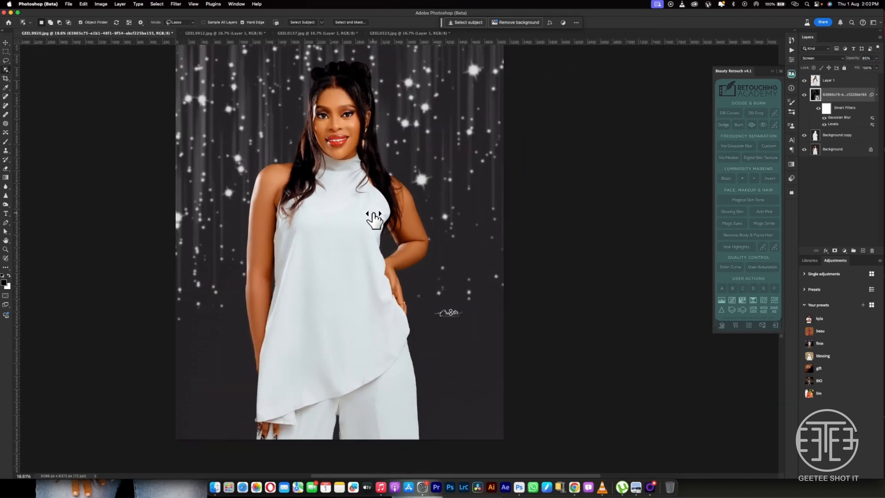
scroll(374, 220, up, 3)
scroll(374, 220, down, 4)
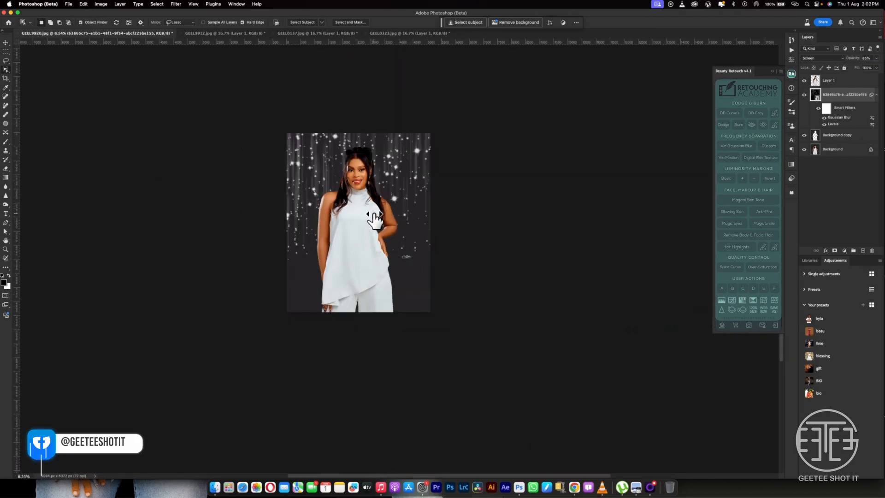
scroll(374, 220, up, 3)
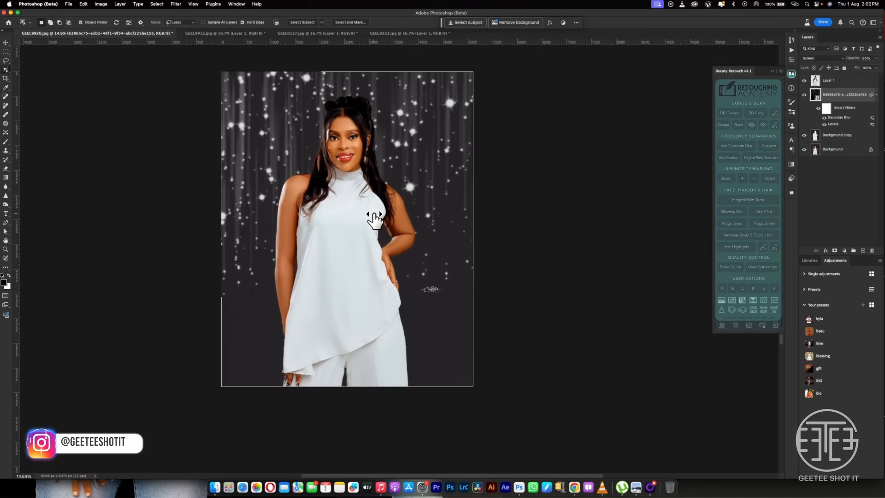
scroll(374, 220, down, 4)
scroll(374, 220, up, 3)
scroll(375, 220, down, 4)
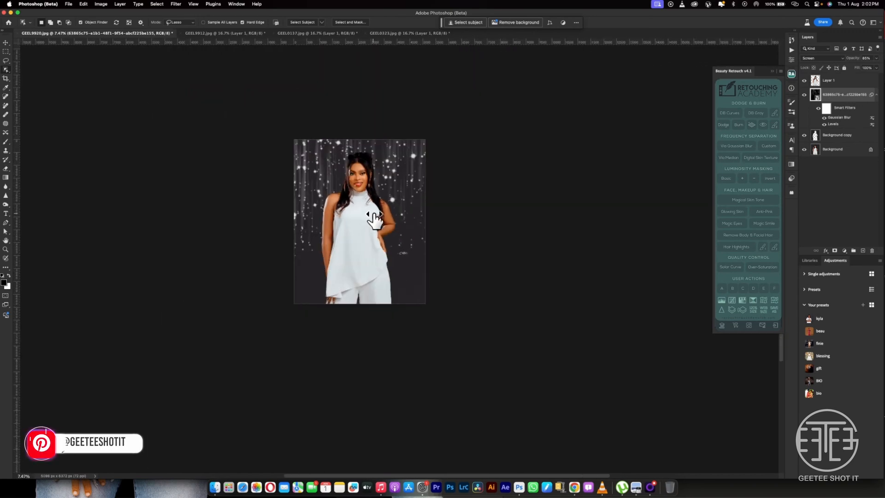
scroll(374, 220, up, 3)
scroll(375, 220, up, 1)
drag(362, 200, 361, 241)
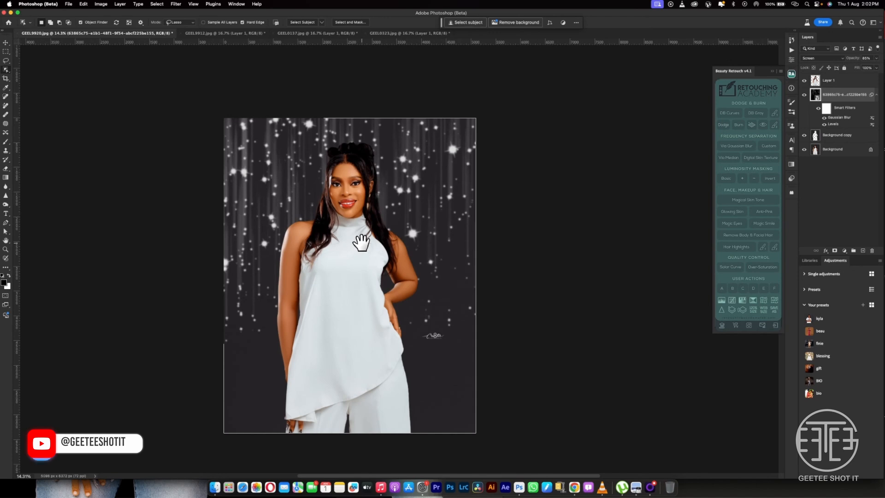
Step: Switch to the GEEL9912.jpg document and look through the mandala, clockface and circular pattern images in Finder's SNOOT folder
click(194, 33)
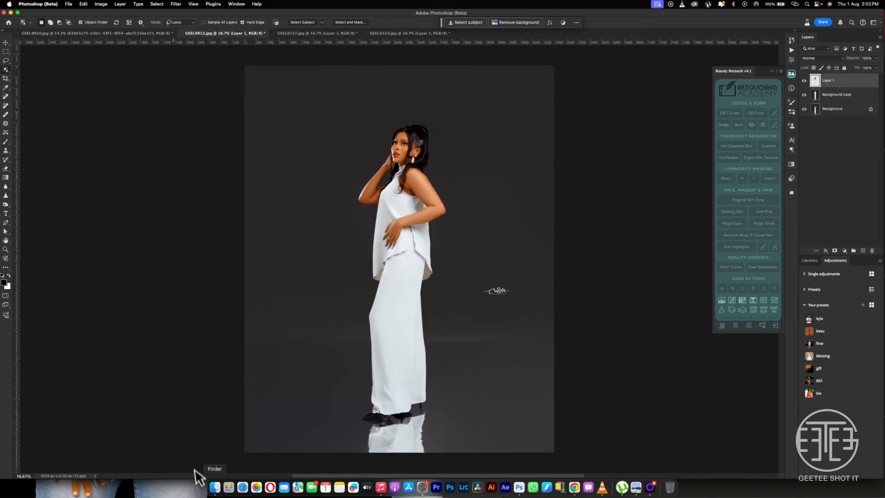
click(215, 487)
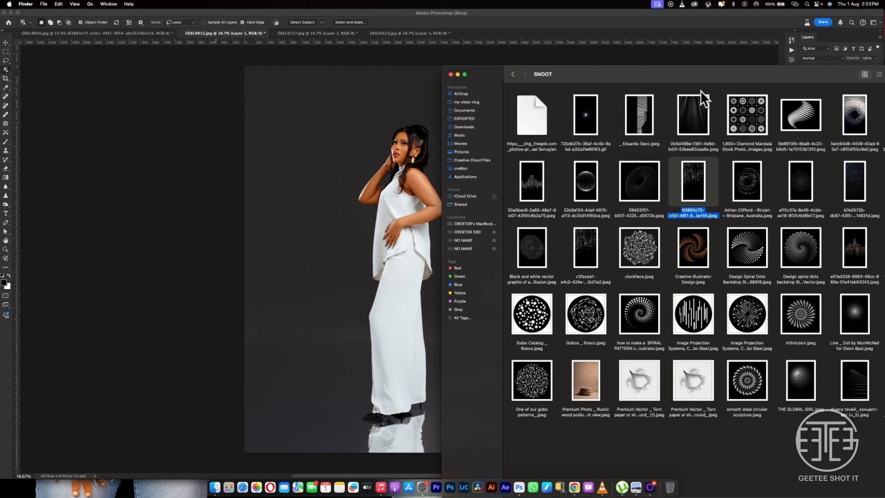
click(739, 101)
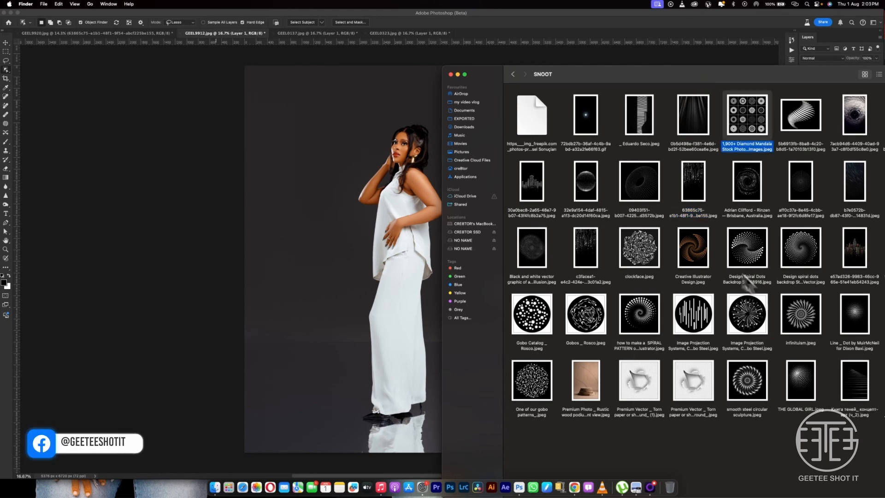
click(640, 252)
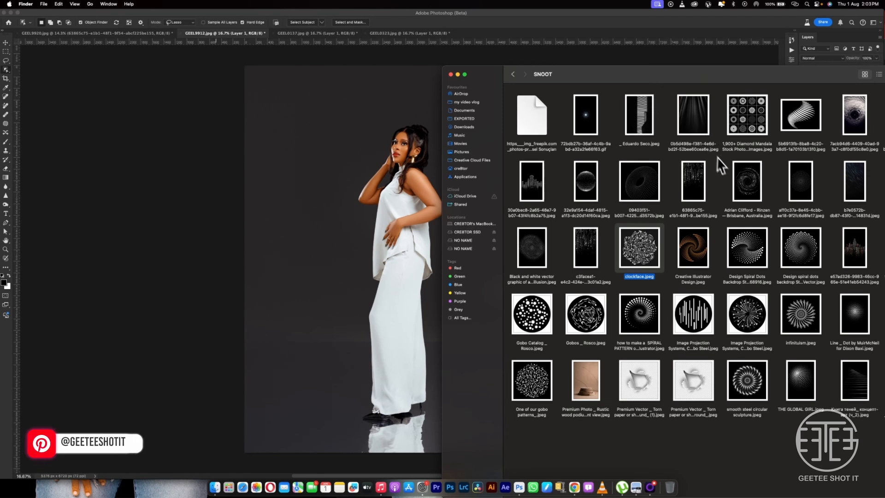
click(746, 185)
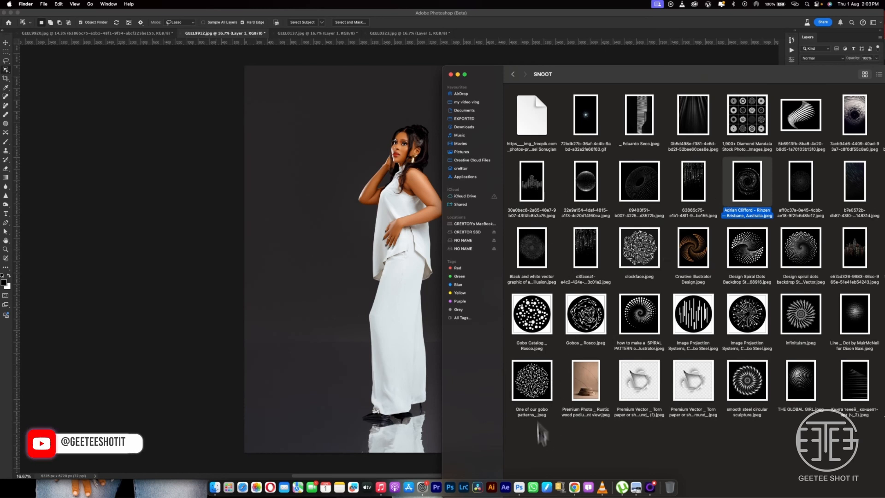
Step: Switch to Chrome and open pinterest.com
key(super+Tab)
click(326, 30)
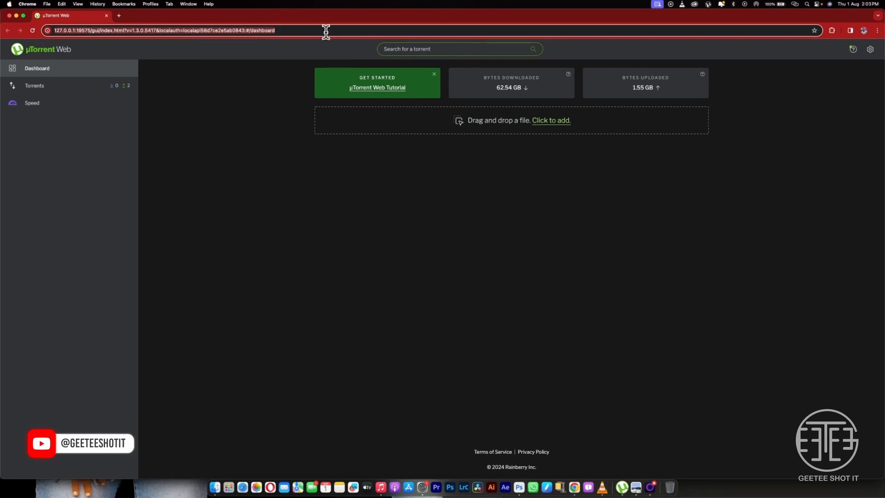
text(pinterest.com)
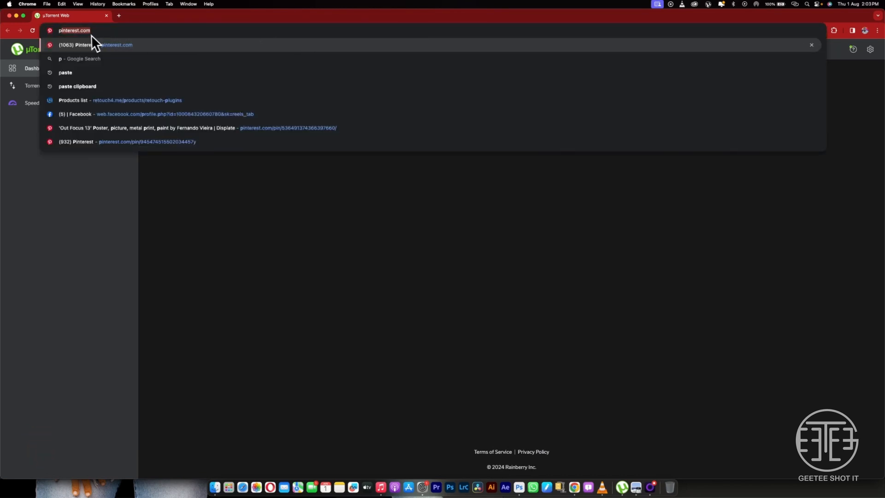
key(Return)
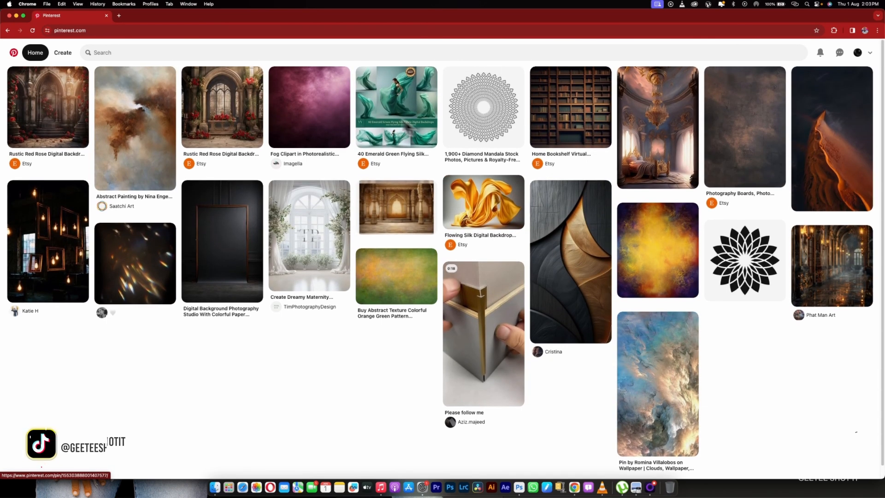
Step: Enter "optical snoot" as the Pinterest search term
click(189, 52)
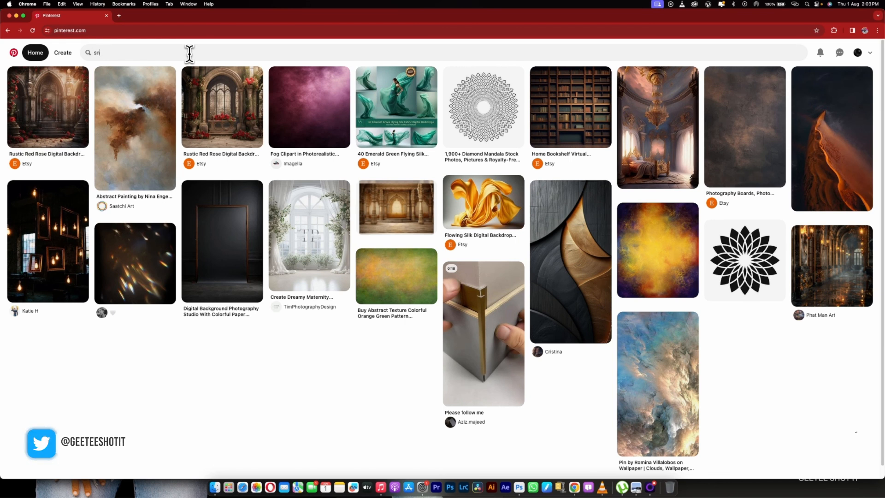
text(sn)
key(BackSpace)
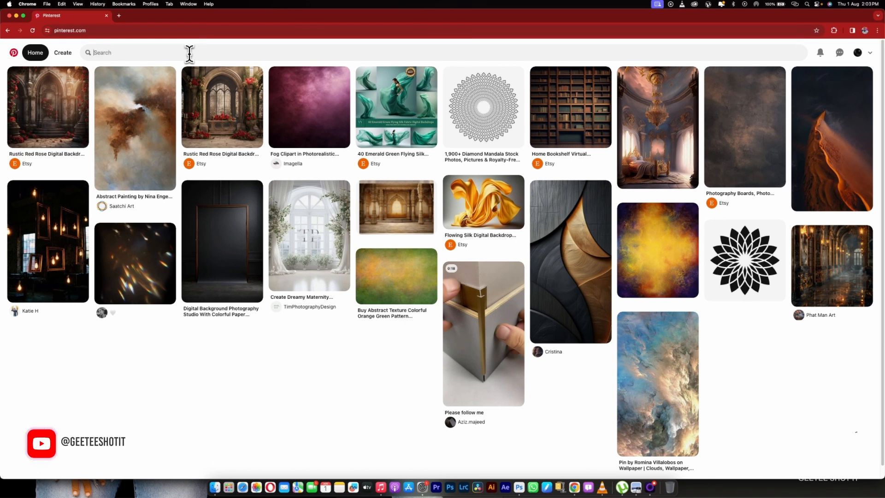
text(optical sb)
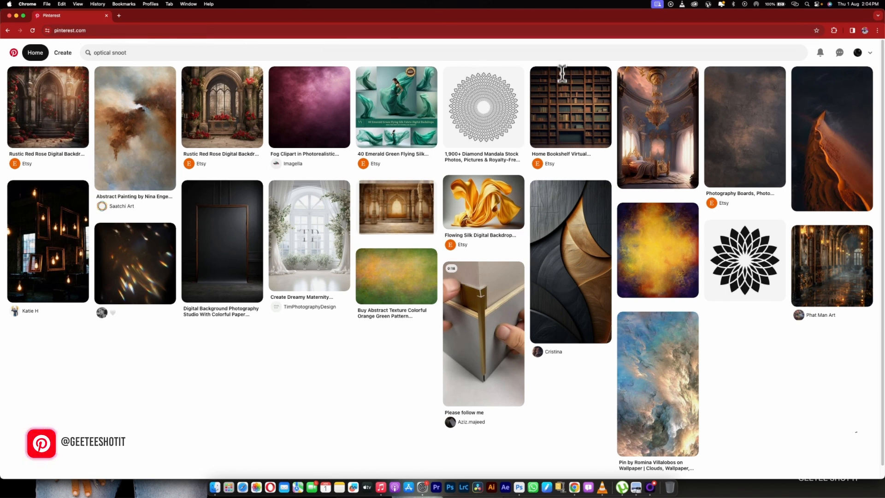
Step: Open the emerald green flying silk backdrop pin in a new tab, view it and return to the home feed
right_click(390, 96)
click(401, 100)
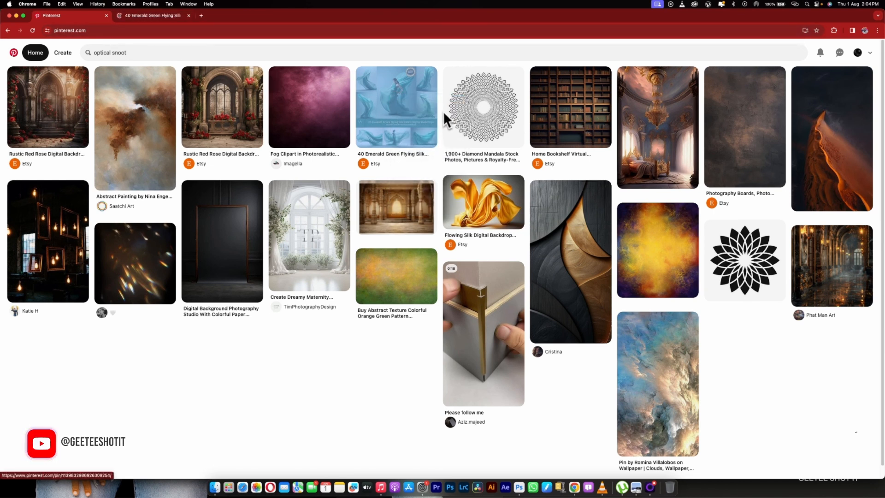
click(178, 17)
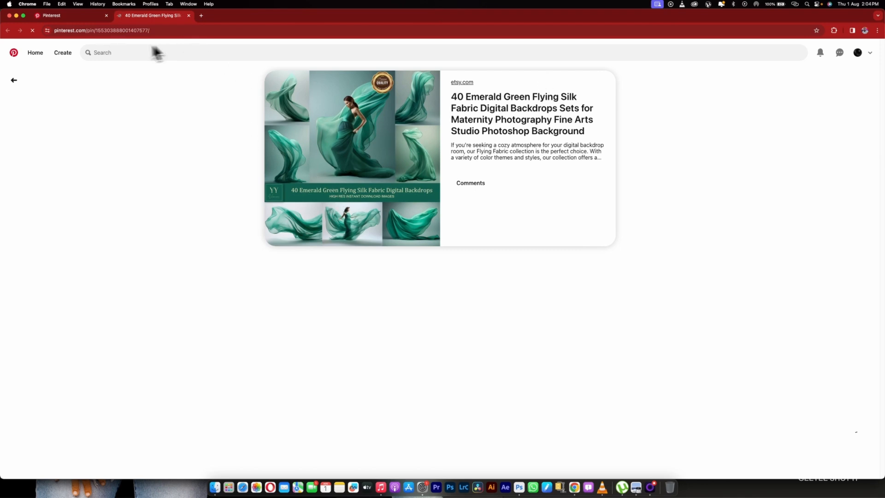
click(76, 17)
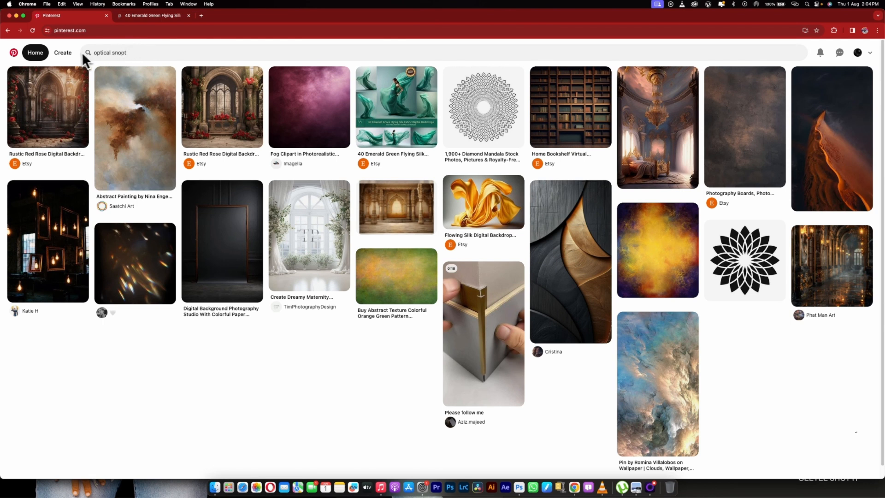
Step: Refresh the Pinterest home feed with the search field cleared and re-enter "optical snoot" as the search term
drag(131, 52, 63, 52)
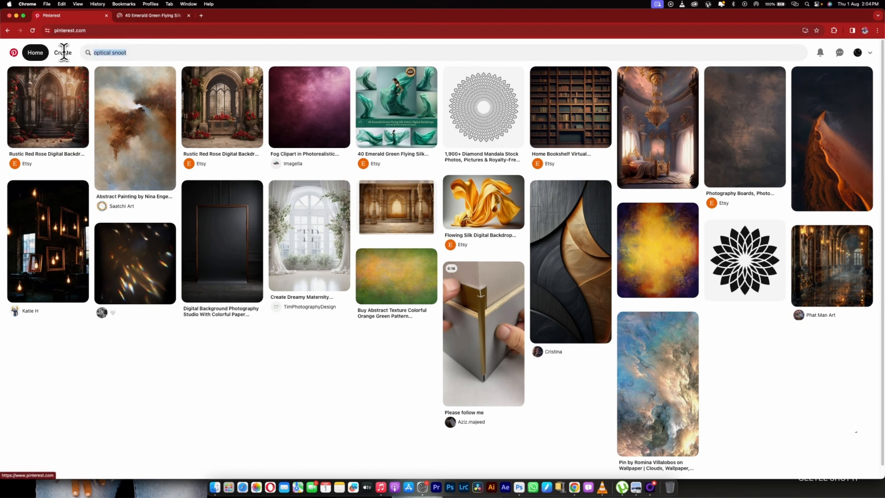
key(BackSpace)
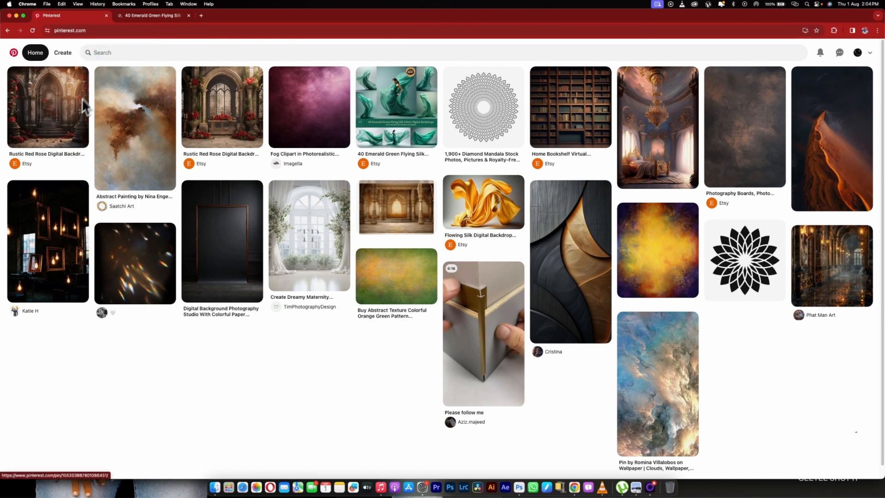
click(14, 52)
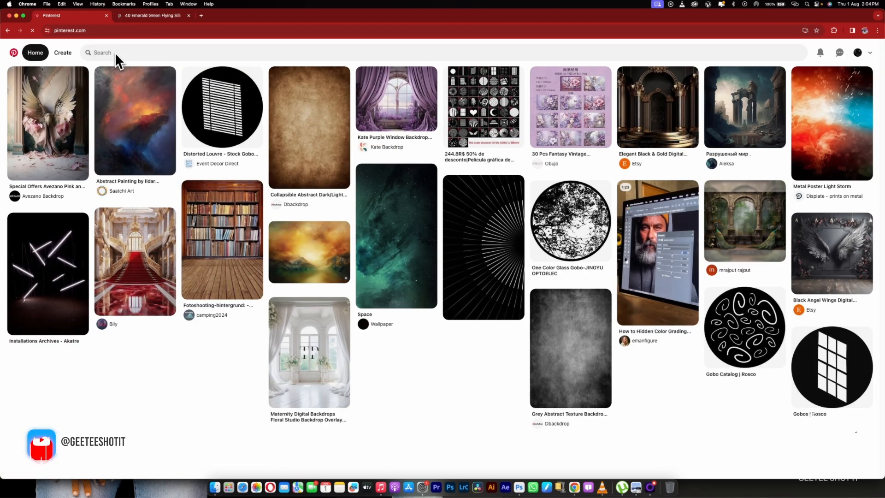
click(242, 52)
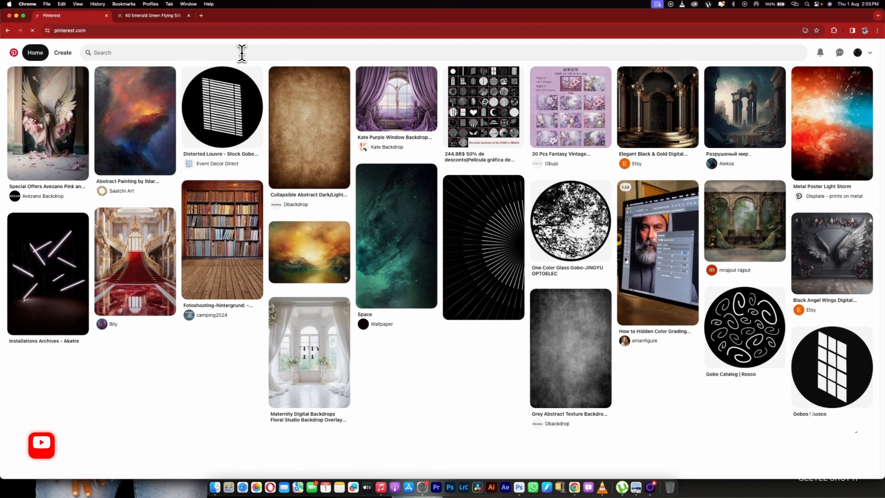
text(optical snoot)
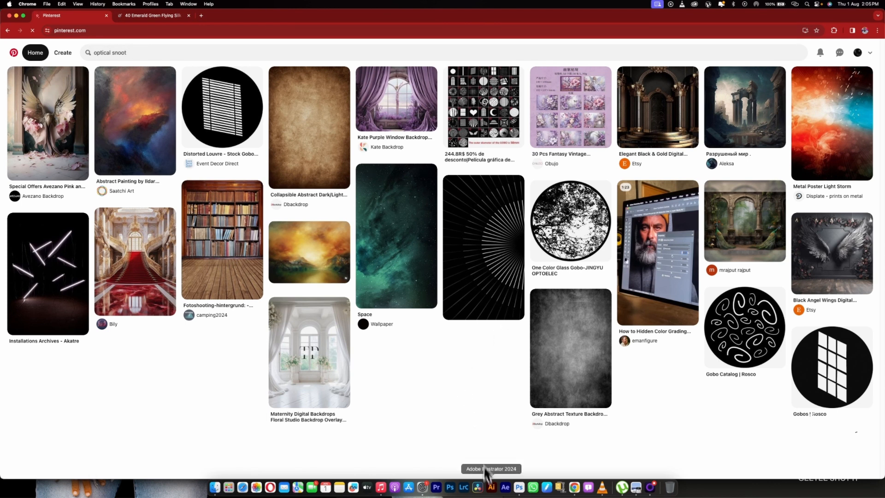
Step: Switch to Photoshop and place the dotted spiral image from the SNOOT folder into GEEL9912.jpg behind the upper body area, scaled to about 618%
click(522, 490)
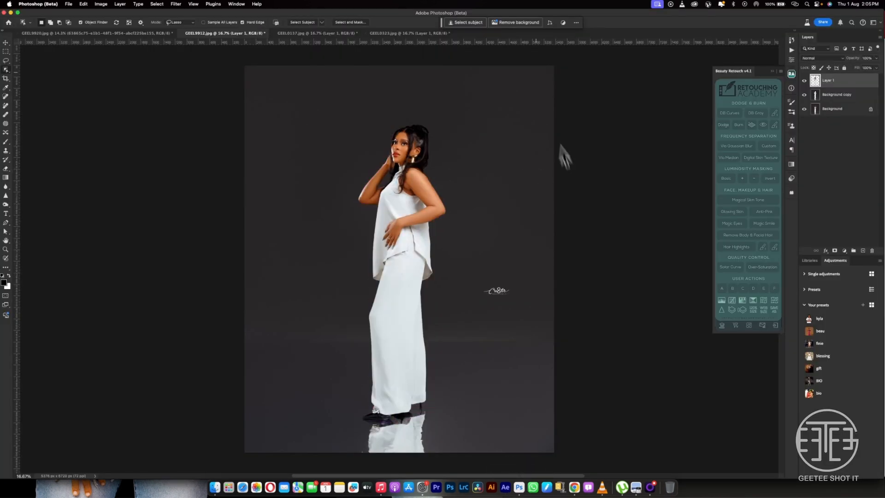
click(215, 487)
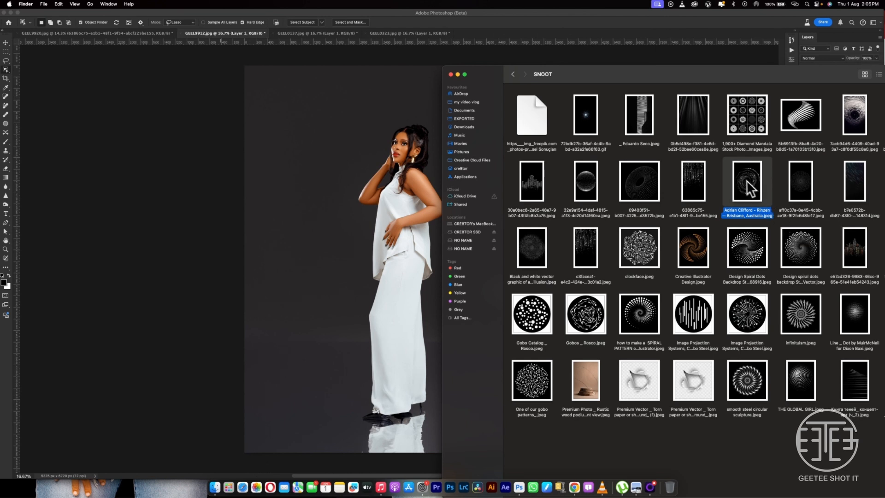
drag(749, 187, 618, 203)
drag(451, 283, 451, 212)
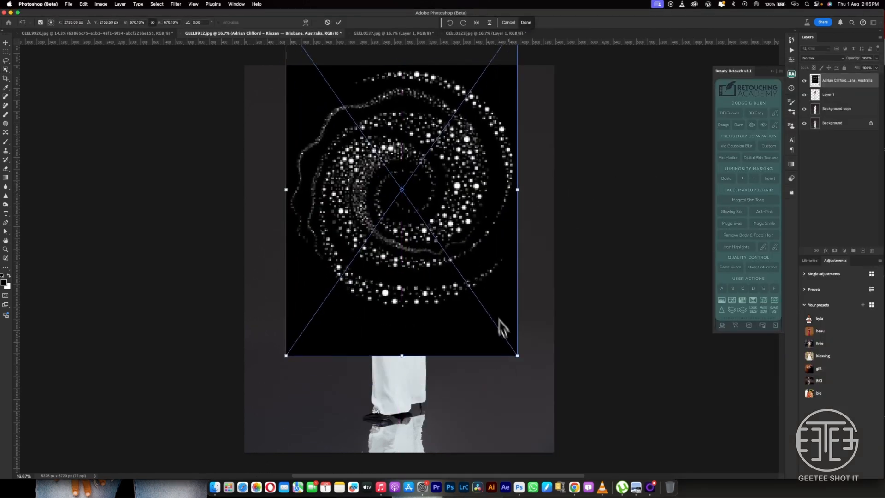
drag(515, 353, 504, 349)
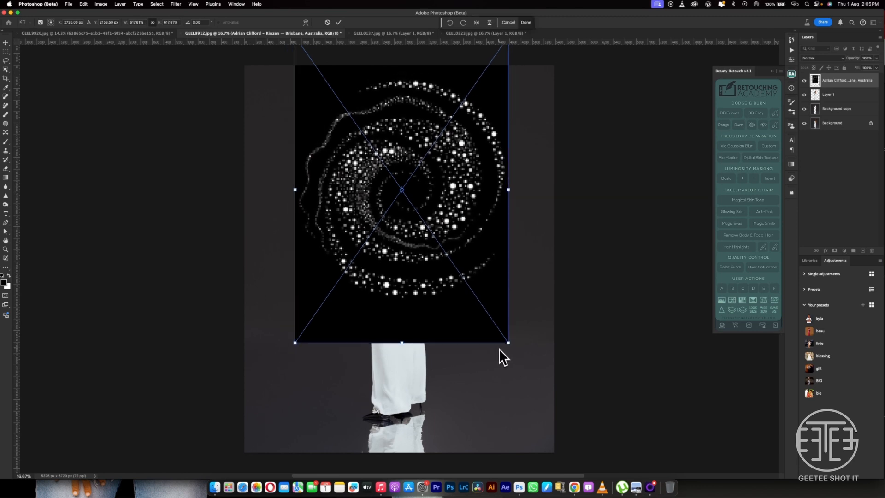
key(Return)
Step: Move the dotted spiral layer below the cut-out subject layer and set its blend mode to Screen
drag(847, 87, 844, 99)
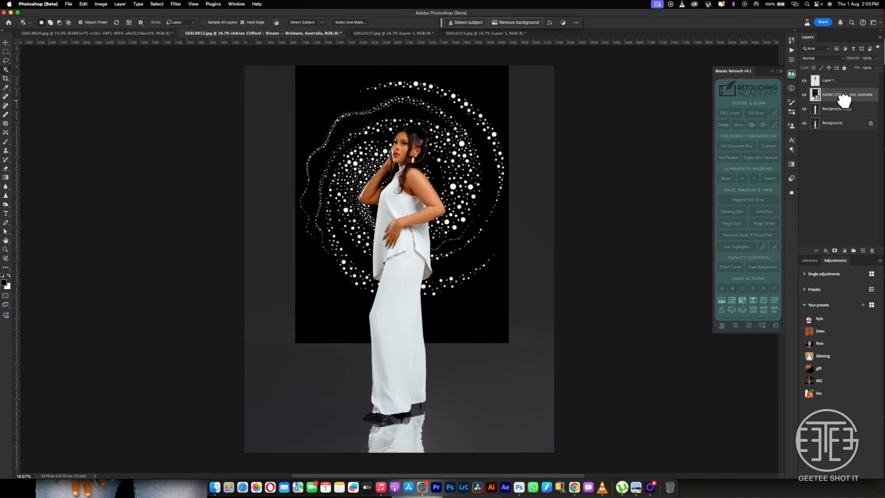
click(834, 60)
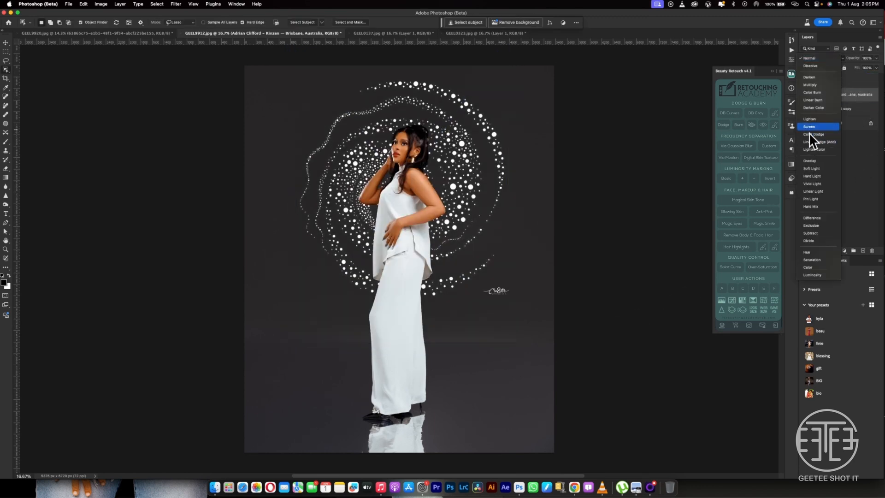
click(809, 131)
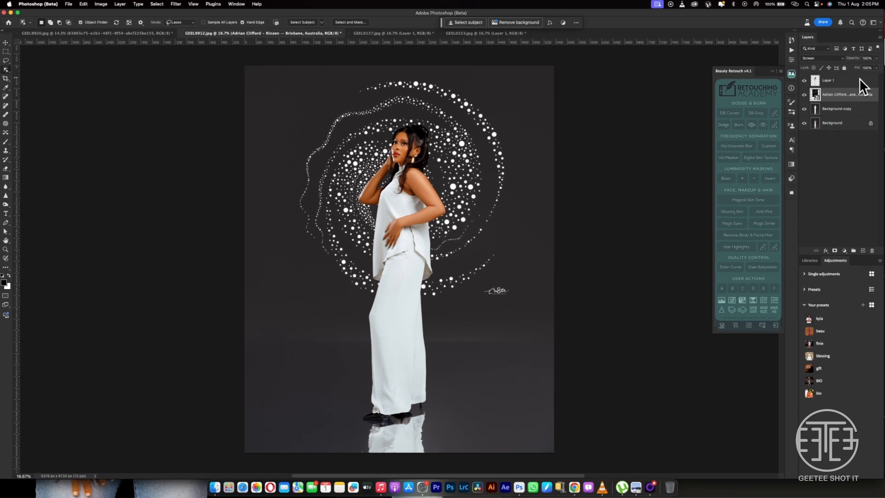
Step: Apply a Levels adjustment to the dotted spiral layer, lowering its white input level slightly to brighten the dots
key(super+l)
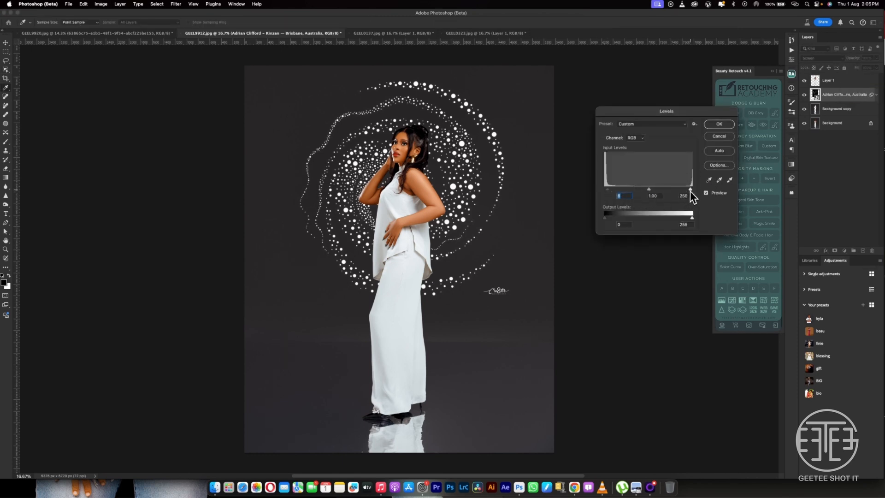
drag(690, 190, 686, 191)
click(731, 125)
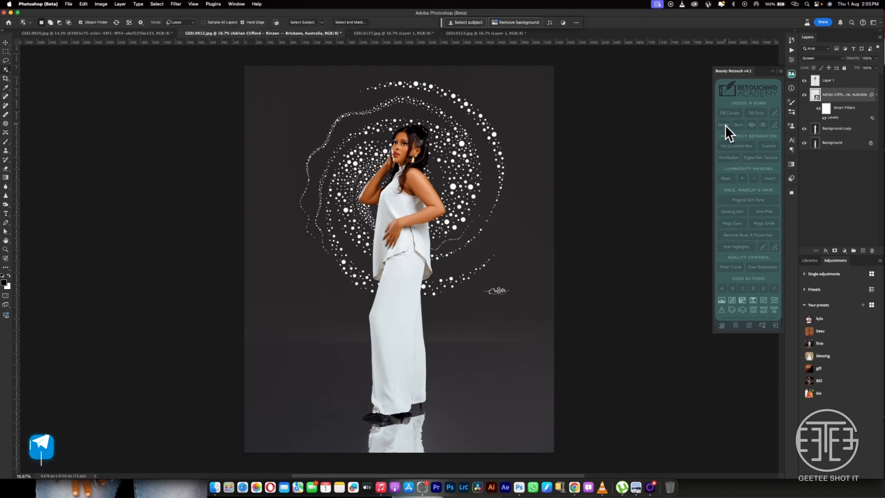
Step: Apply a Gaussian Blur of about 8 pixels to the dotted spiral layer
click(176, 4)
mouse_move(198, 94)
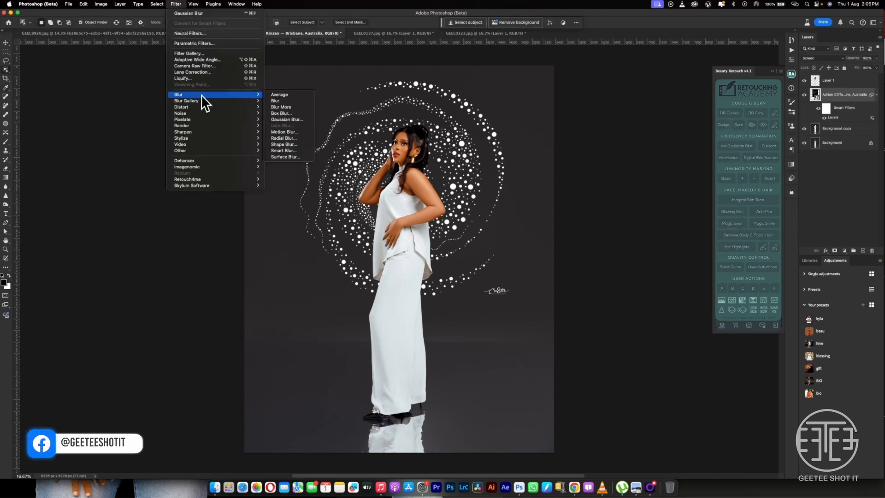
click(281, 119)
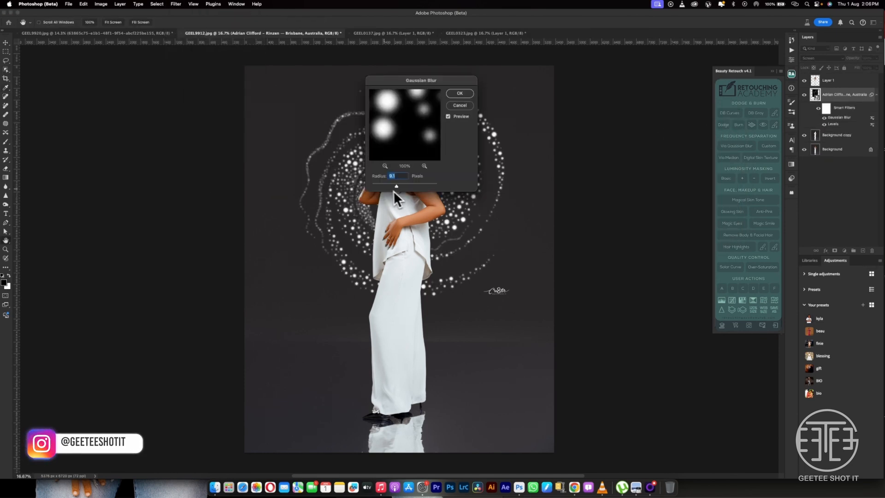
drag(385, 187, 384, 187)
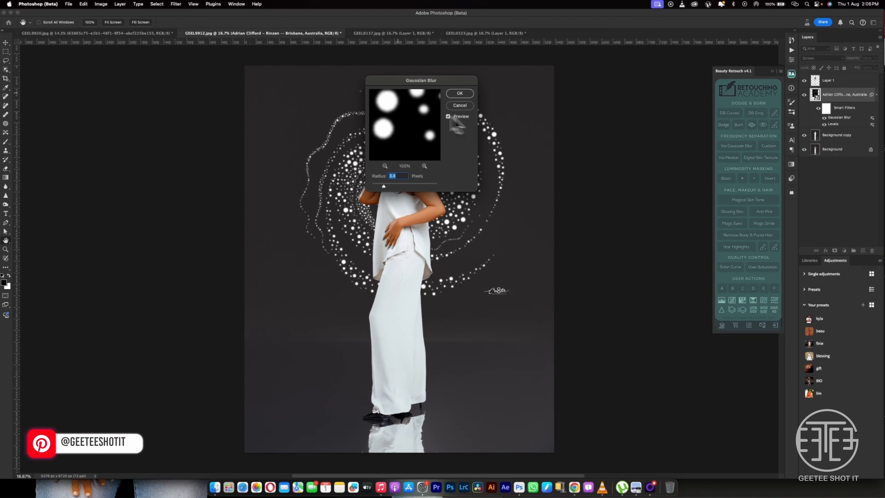
drag(397, 84, 556, 84)
mouse_move(542, 186)
mouse_down()
mouse_move(557, 195)
mouse_move(557, 186)
mouse_up()
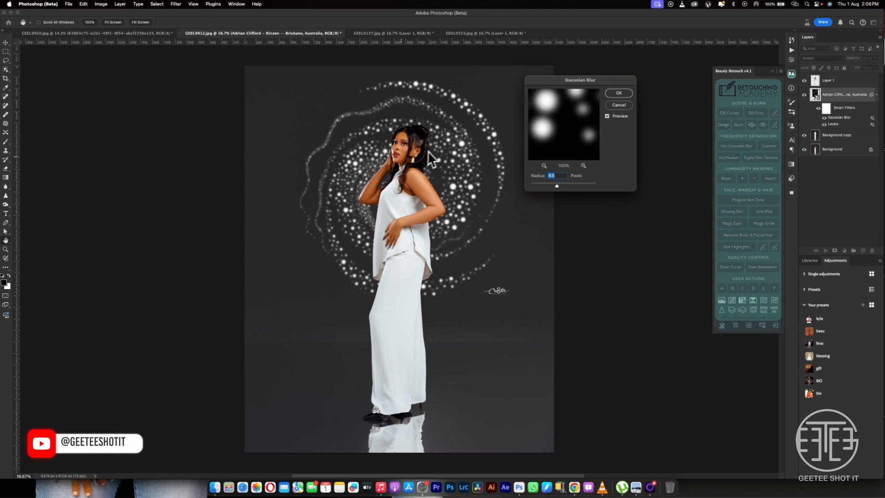
click(619, 93)
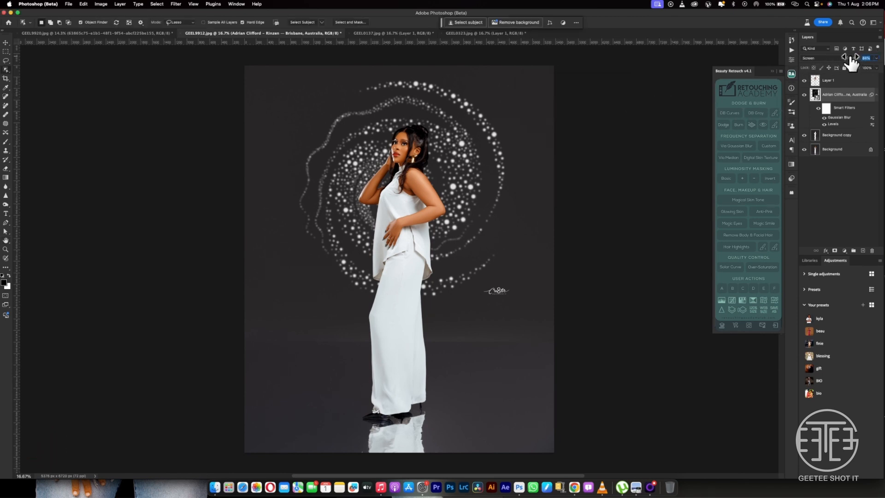
Step: Reduce the dotted spiral layer's opacity to 84% and check the composite at different magnifications
drag(850, 58, 849, 57)
scroll(442, 208, up, 2)
scroll(442, 208, down, 10)
scroll(441, 207, up, 10)
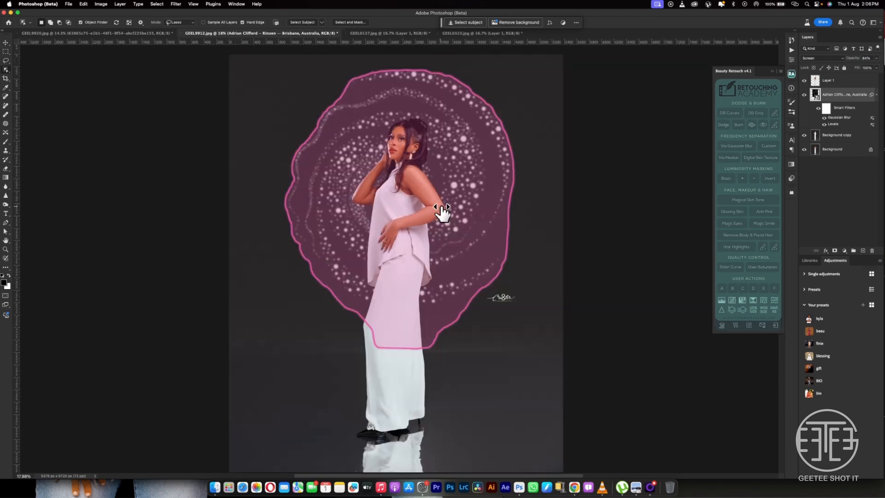
scroll(443, 213, down, 10)
scroll(442, 212, up, 9)
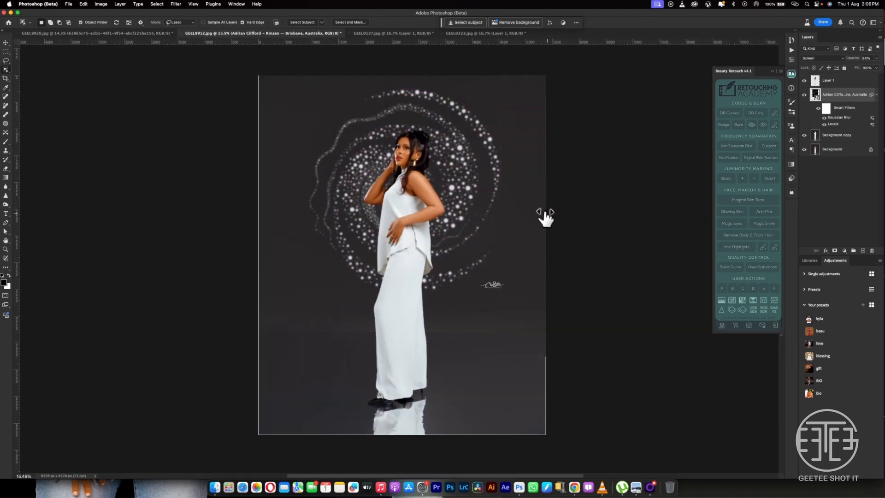
Step: In GEEL0137.jpg, place the horizontal light lines image from the SNOOT folder and align it with the photo's right edge
click(373, 34)
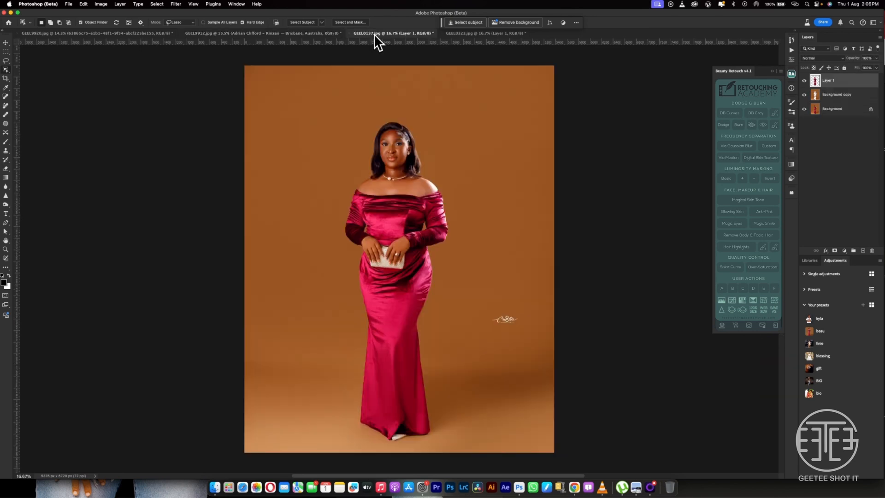
click(214, 487)
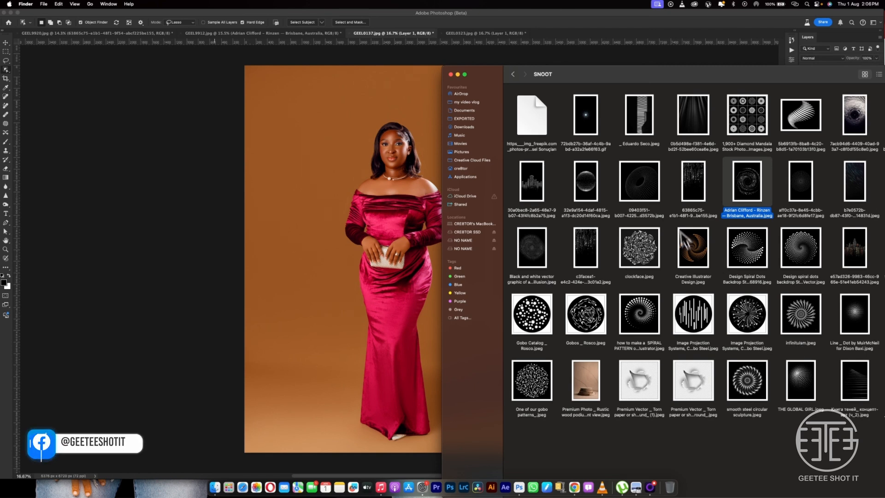
mouse_move(661, 73)
mouse_down()
mouse_move(710, 77)
mouse_move(666, 75)
mouse_up()
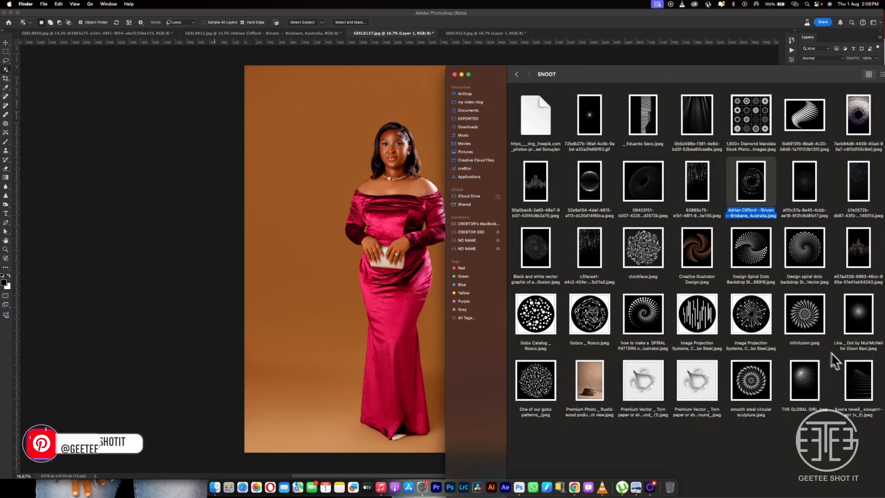
drag(858, 382, 400, 257)
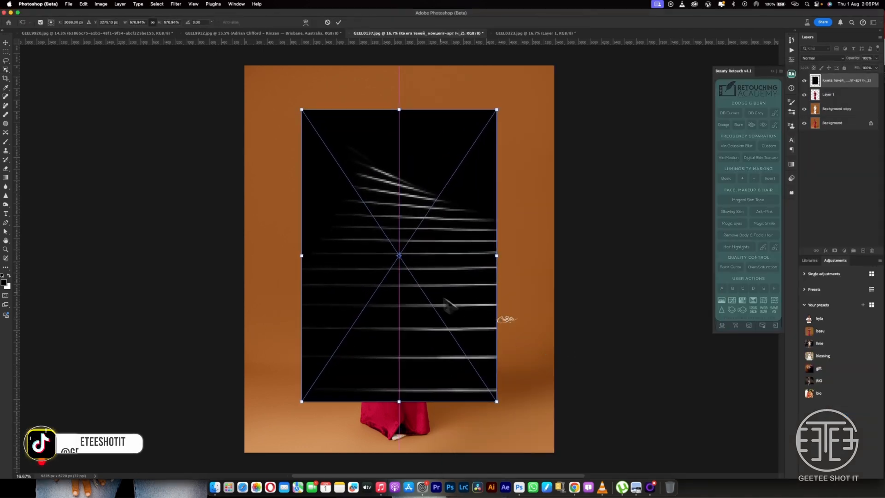
drag(450, 306, 493, 263)
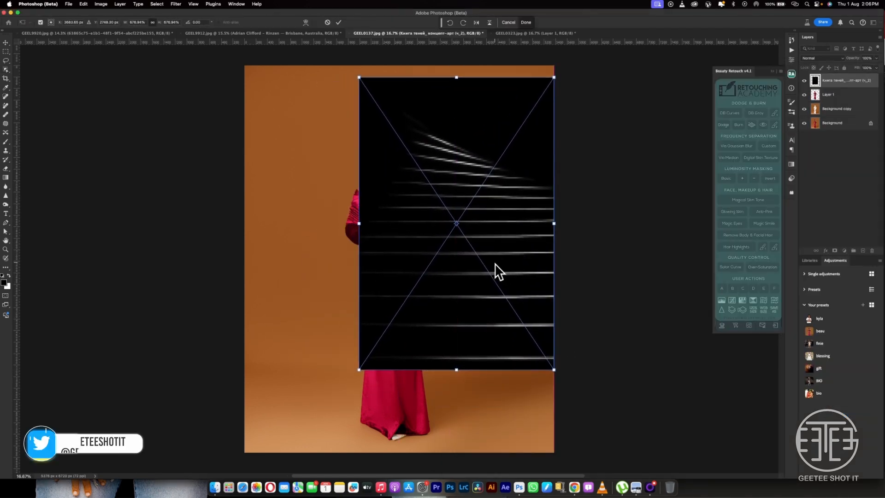
key(Return)
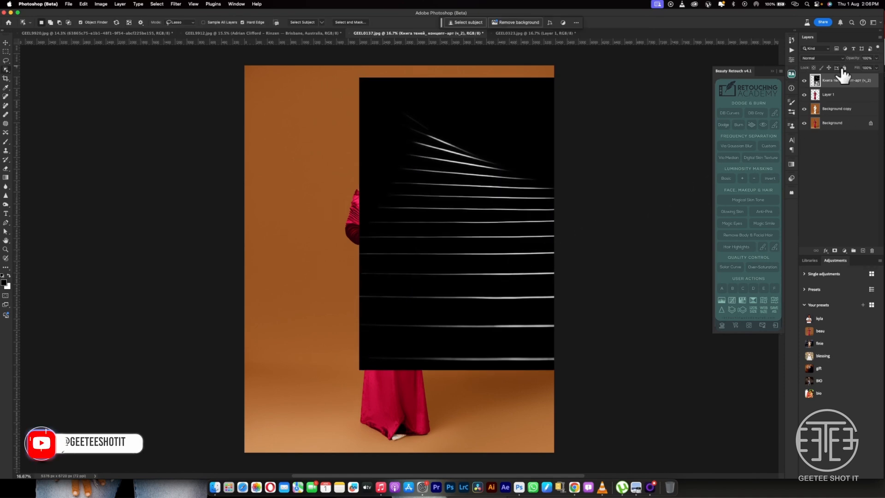
Step: Move the horizontal lines layer below the cut-out woman in the red dress and set its blend mode to Screen
mouse_move(842, 80)
mouse_down()
mouse_move(840, 98)
mouse_move(838, 87)
mouse_up()
click(828, 57)
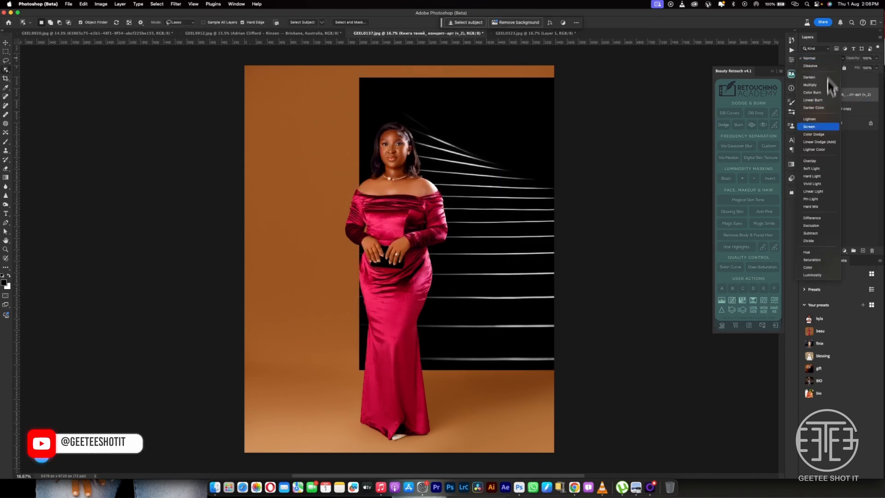
click(819, 128)
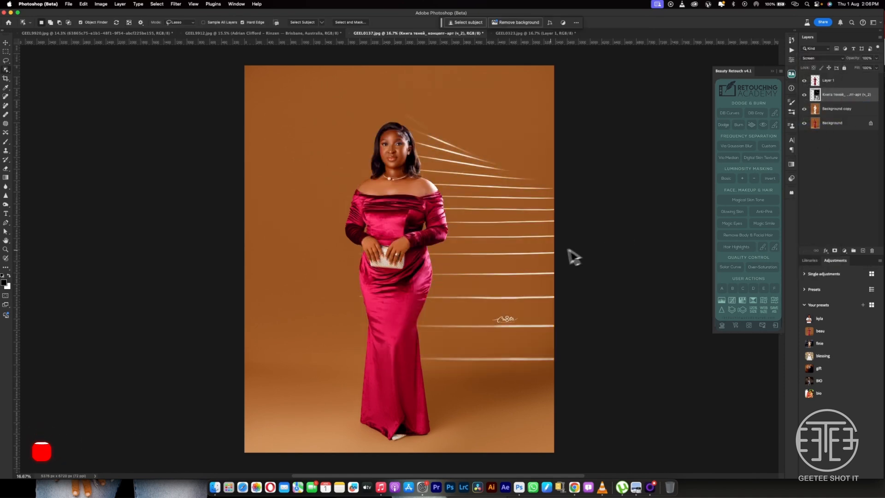
scroll(610, 297, up, 3)
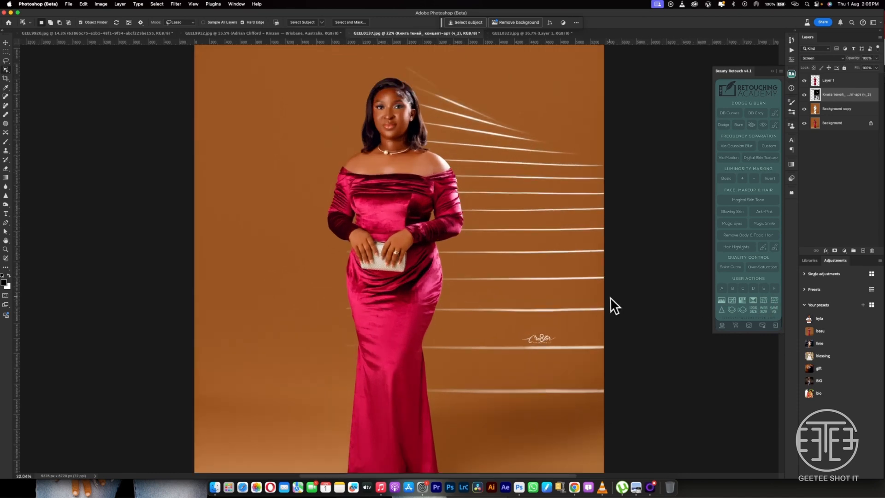
scroll(610, 297, down, 6)
drag(602, 296, 381, 262)
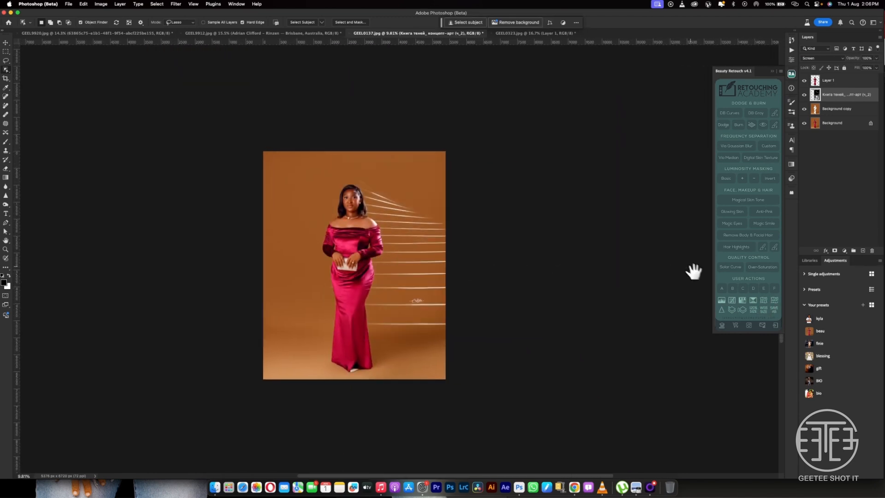
Step: Apply a Gaussian Blur of about 8 pixels to the horizontal lines layer
click(171, 5)
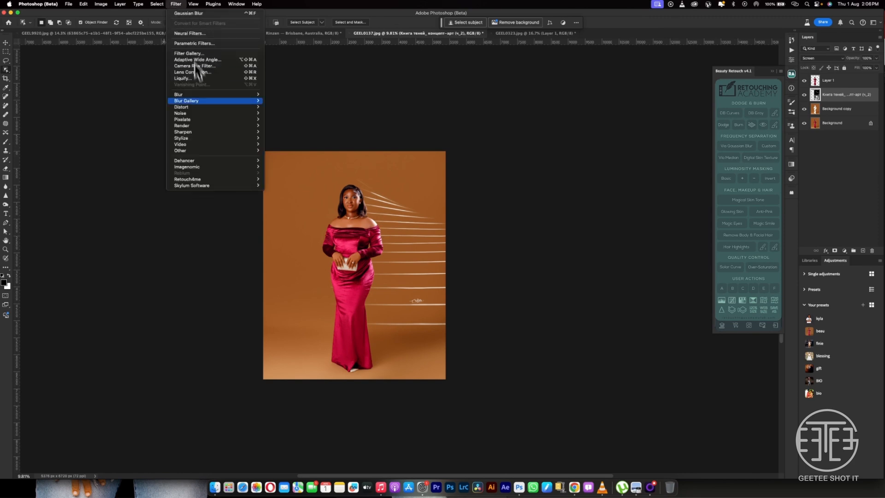
mouse_move(201, 95)
click(285, 120)
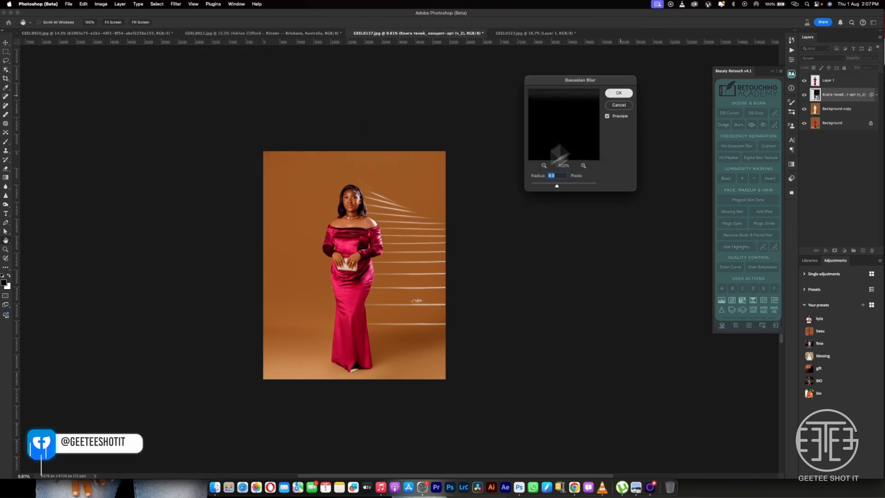
click(618, 92)
scroll(427, 220, up, 2)
scroll(426, 221, down, 2)
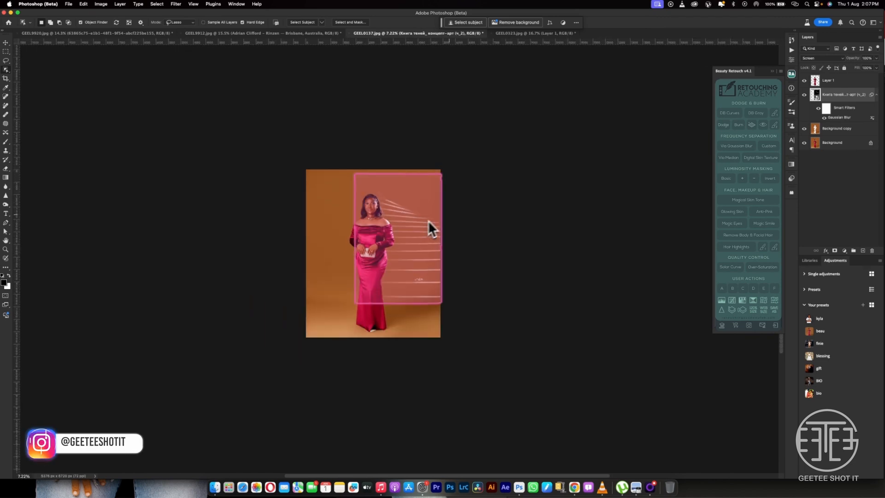
Step: Hide and show the horizontal lines layer to compare the portrait with and without the light pattern
click(804, 95)
click(804, 95)
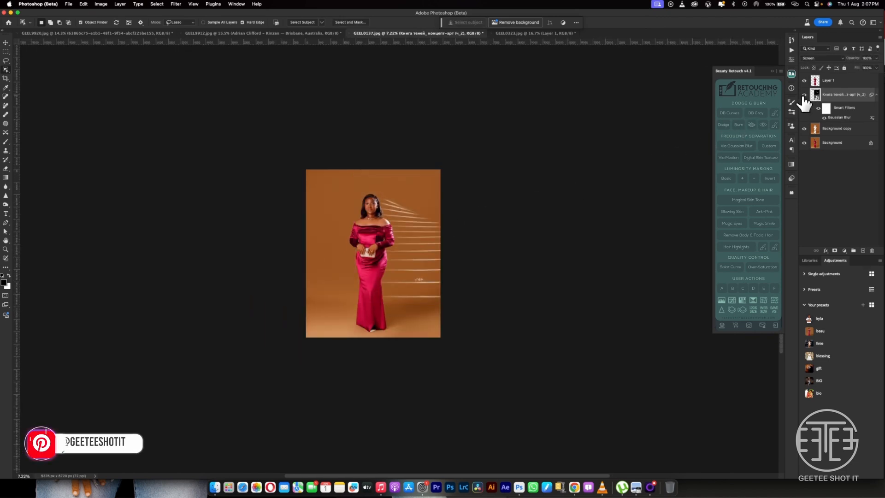
scroll(366, 178, up, 3)
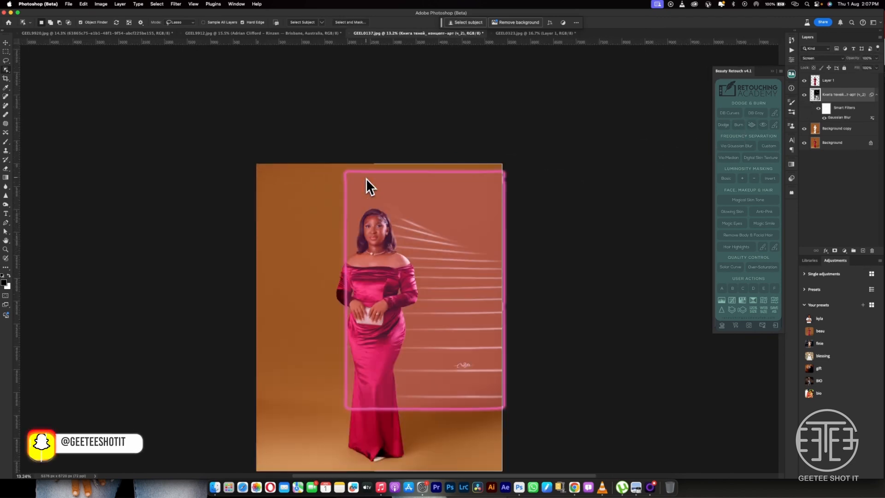
scroll(365, 178, down, 3)
scroll(366, 178, up, 1)
Step: In GEEL0323.jpg, place the slanted blinds light image from the SNOOT folder and align it with the photo's upper-left corner
click(501, 35)
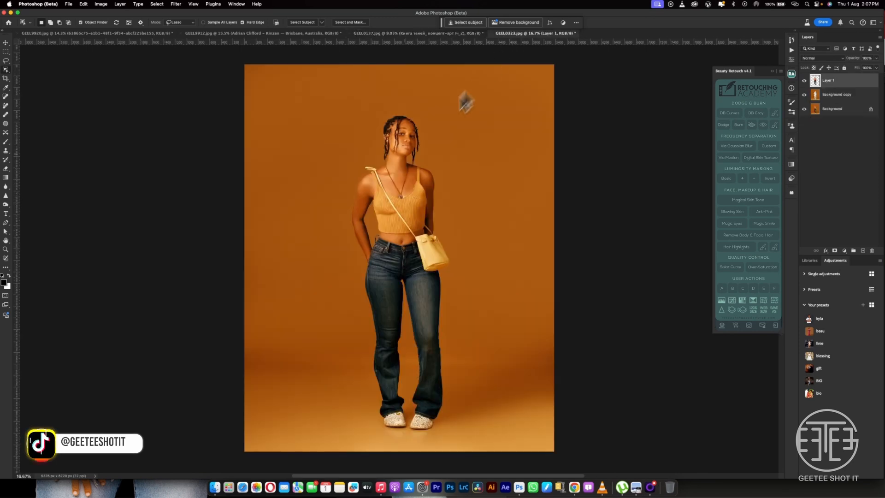
click(223, 475)
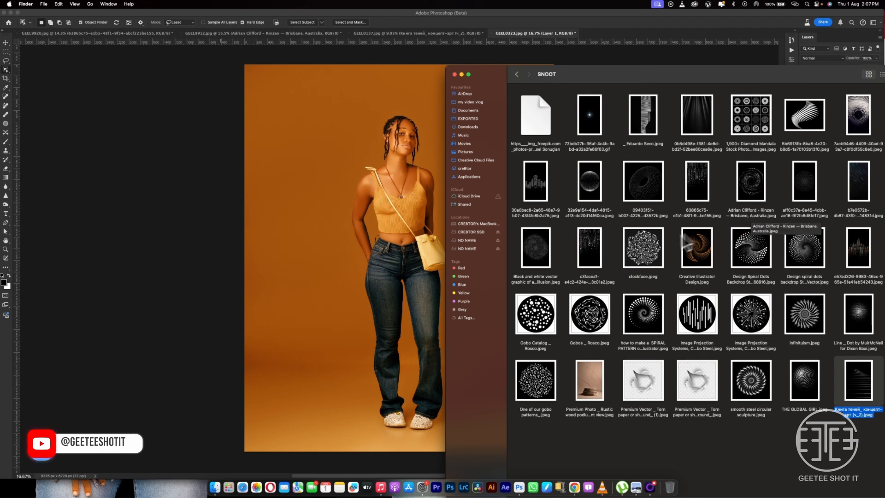
click(648, 119)
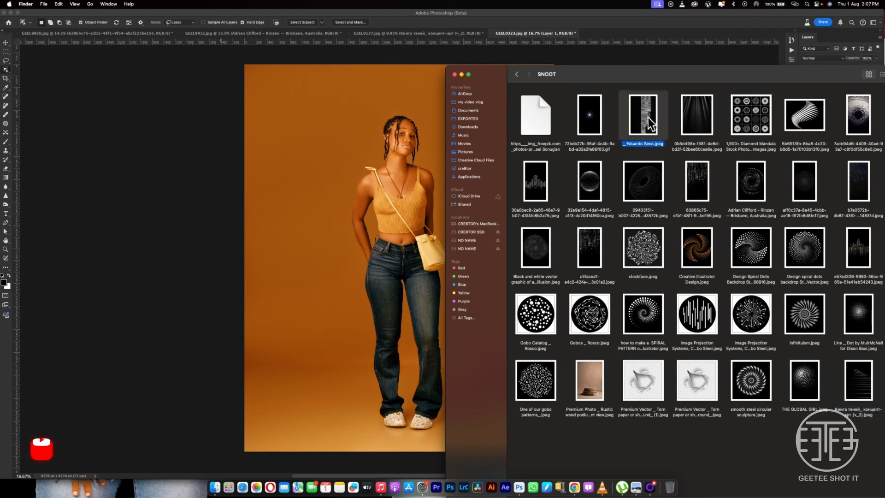
drag(666, 77, 428, 239)
drag(524, 203, 610, 178)
drag(427, 250, 372, 209)
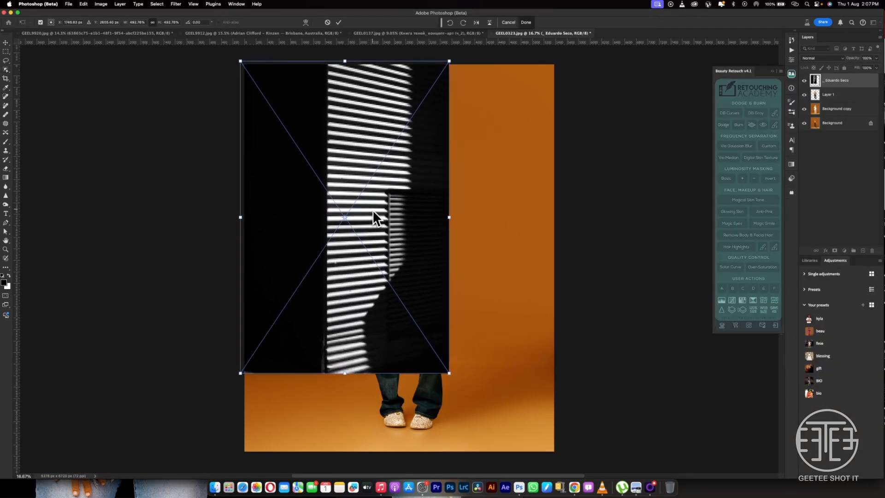
key(Return)
Step: Try the blinds light layer below the cut-out woman with Screen blending, and delete that layer
click(822, 58)
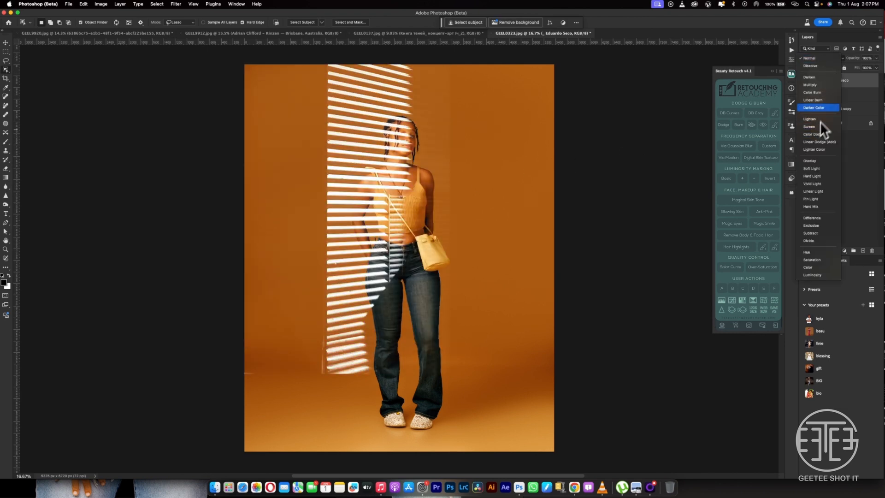
click(813, 107)
click(825, 58)
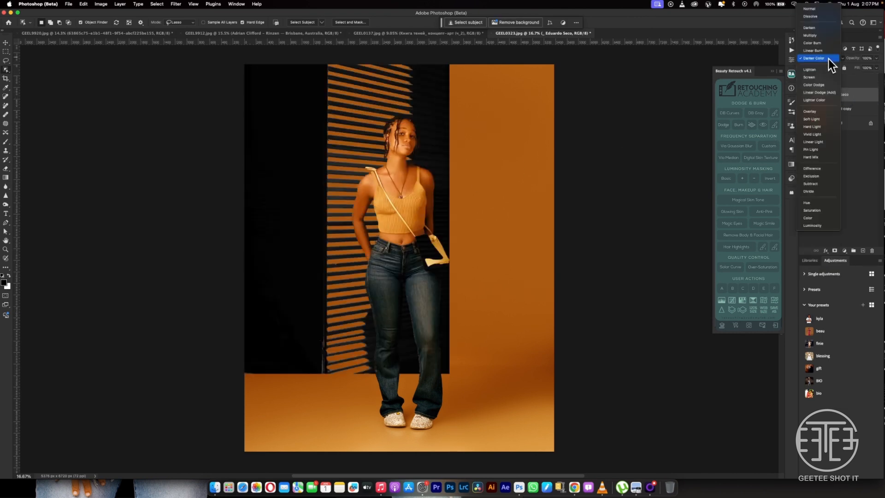
click(823, 78)
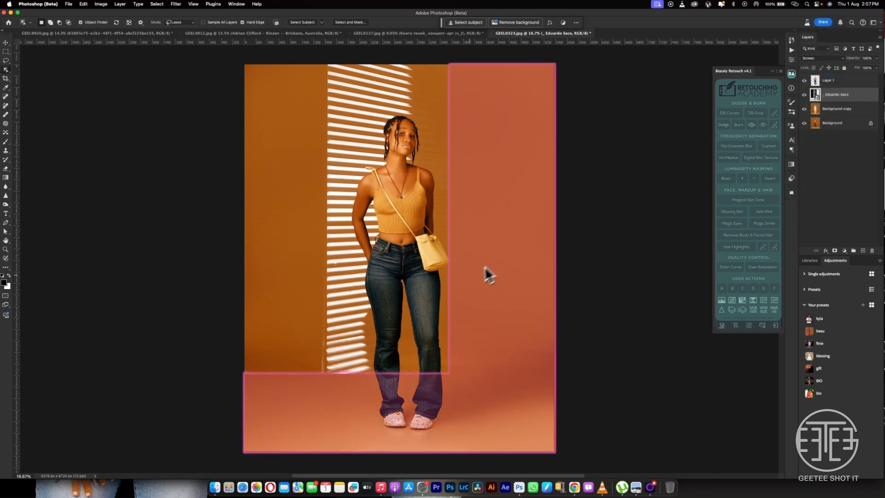
scroll(481, 275, up, 2)
scroll(481, 275, down, 4)
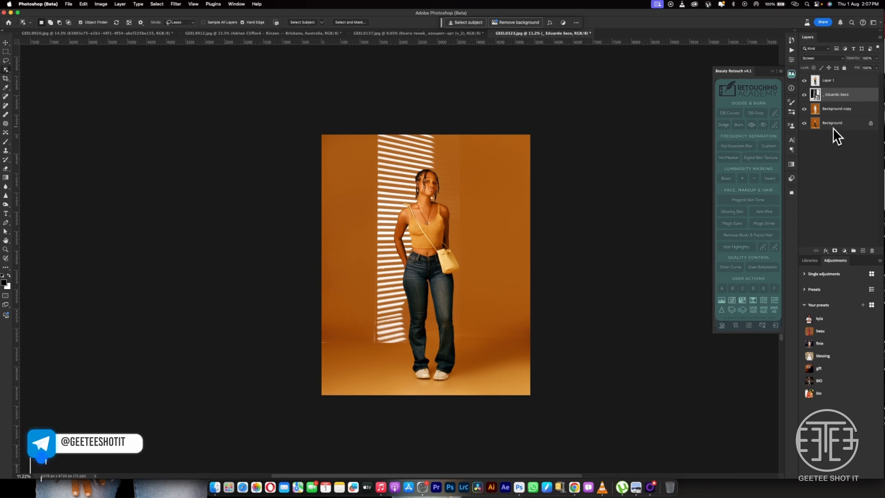
key(Delete)
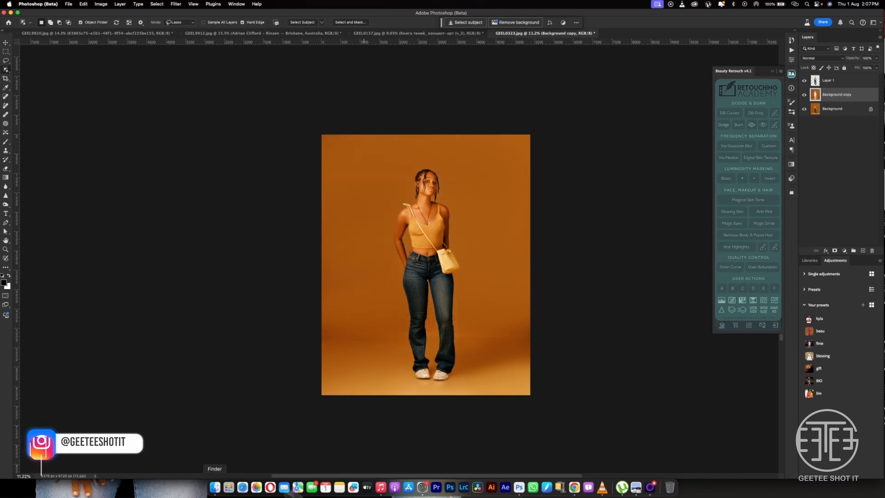
Step: Open the Snoot_Effects PNG pattern sheet from the SNOOT folder as a separate Photoshop document
click(215, 487)
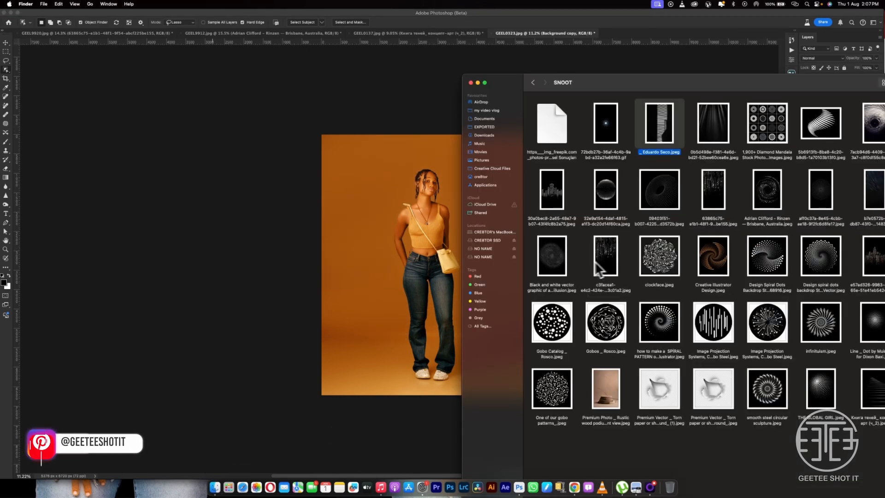
click(555, 259)
drag(716, 86, 452, 133)
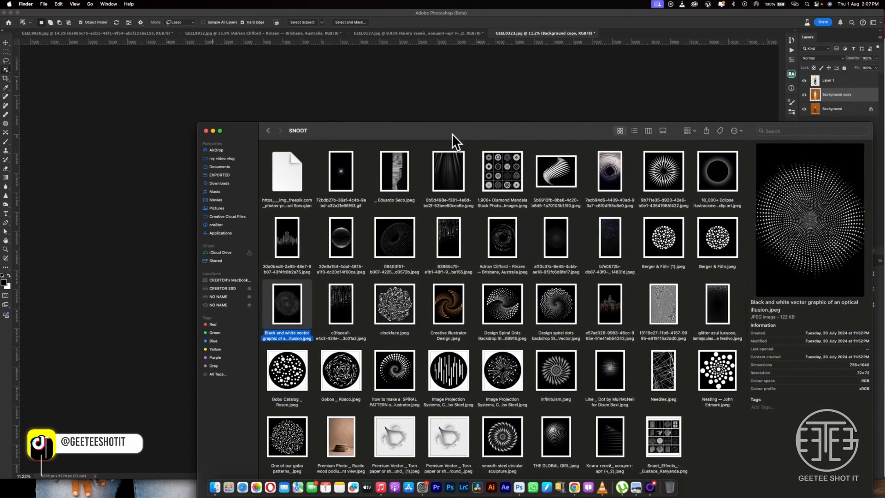
click(673, 239)
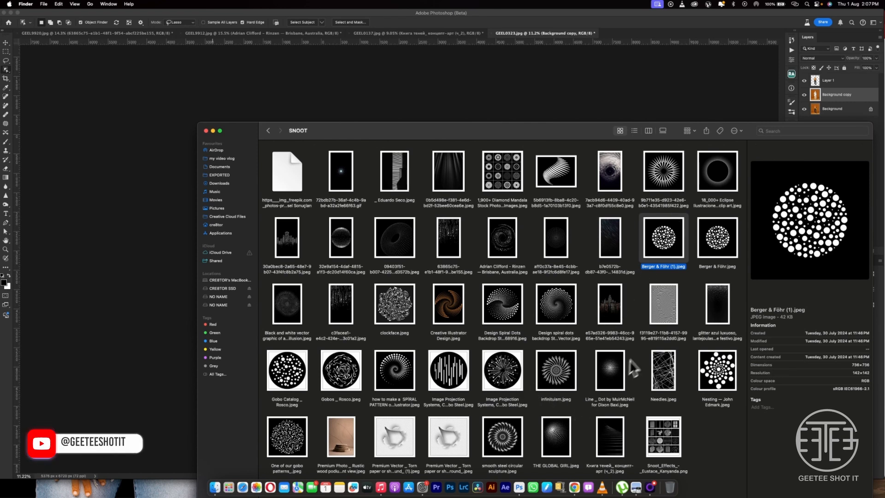
click(663, 444)
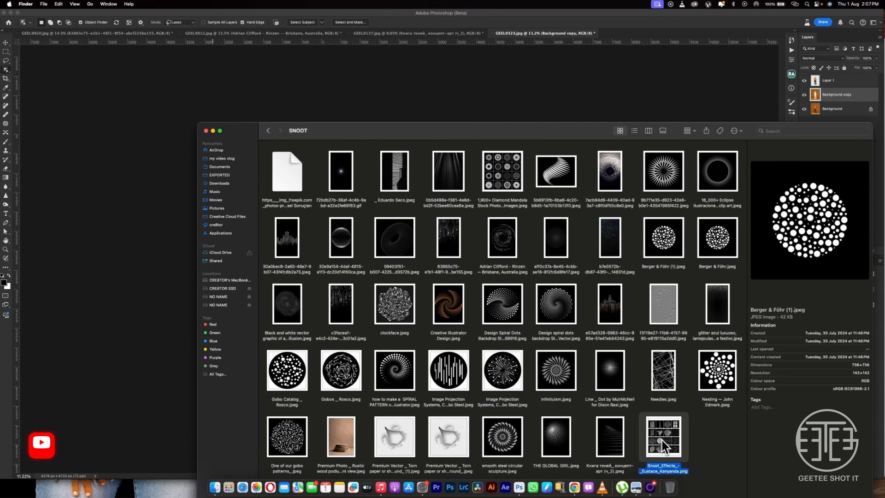
drag(663, 445, 521, 489)
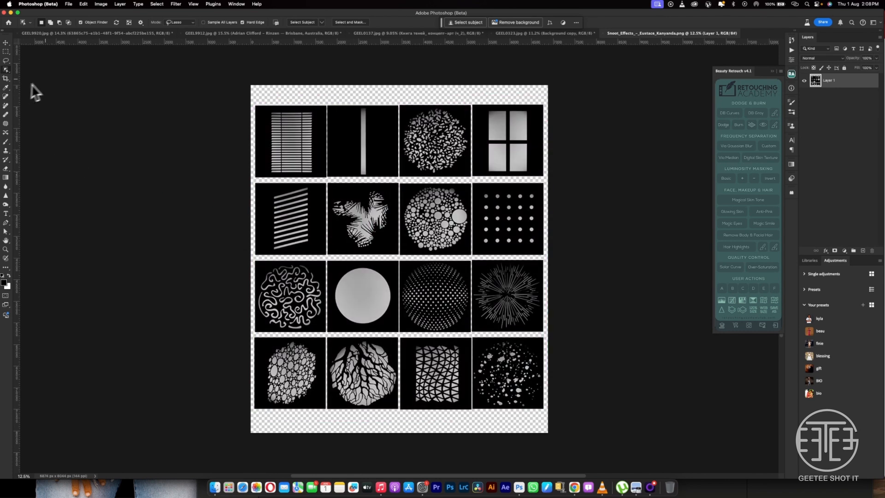
Step: Copy the squiggly-line pattern from the sheet's third row and paste it into GEEL0323.jpg below the cut-out woman
click(6, 51)
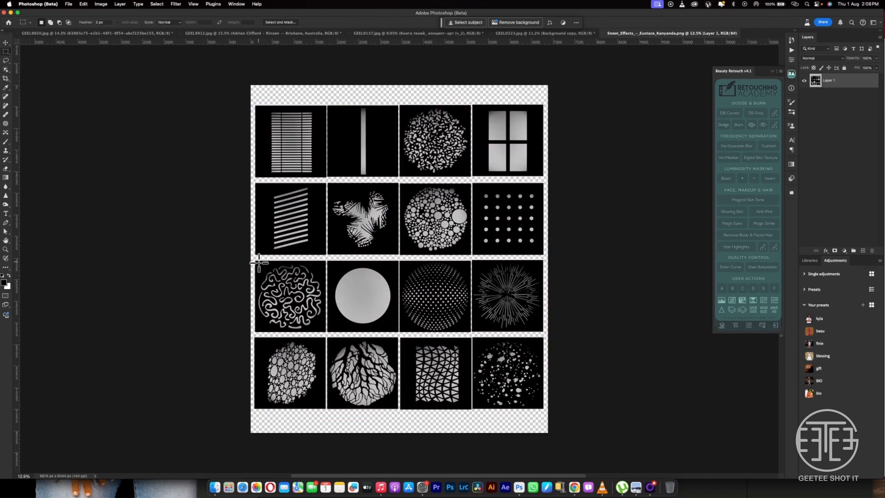
drag(259, 262, 317, 317)
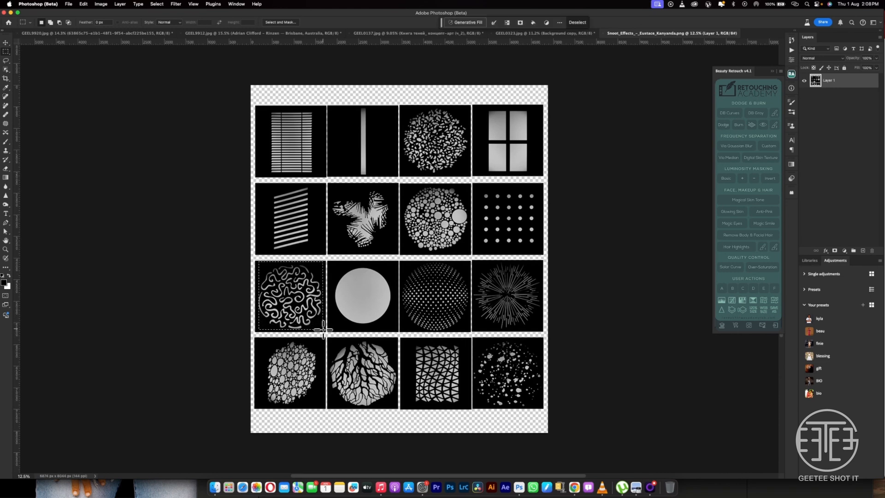
click(401, 32)
click(525, 34)
key(super+v)
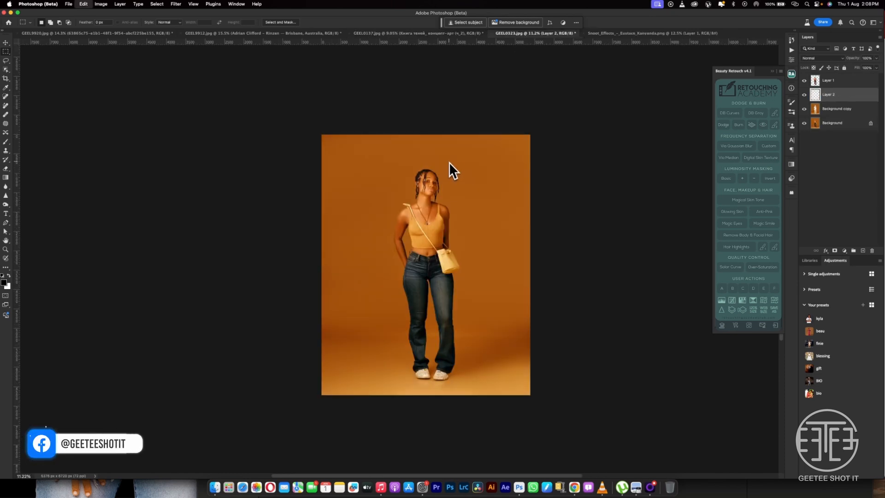
Step: Convert the squiggle pattern layer to a smart object and enlarge it behind the woman, raising it around her upper body
right_click(858, 97)
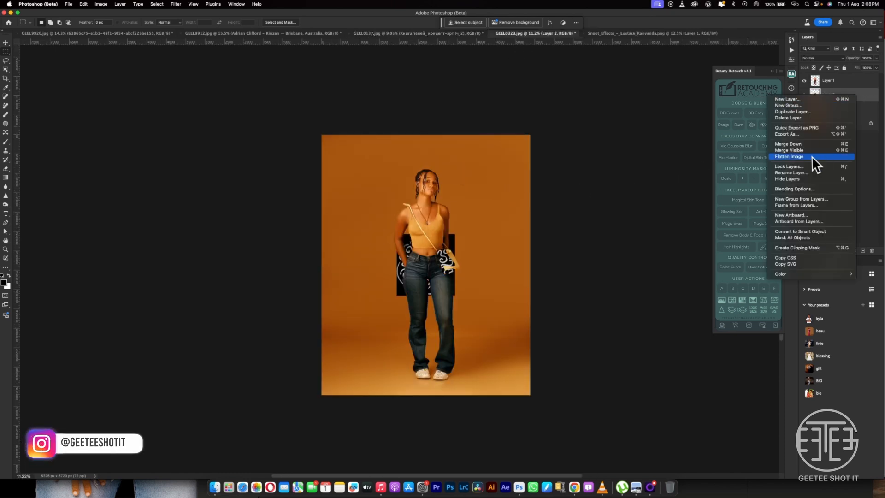
click(799, 231)
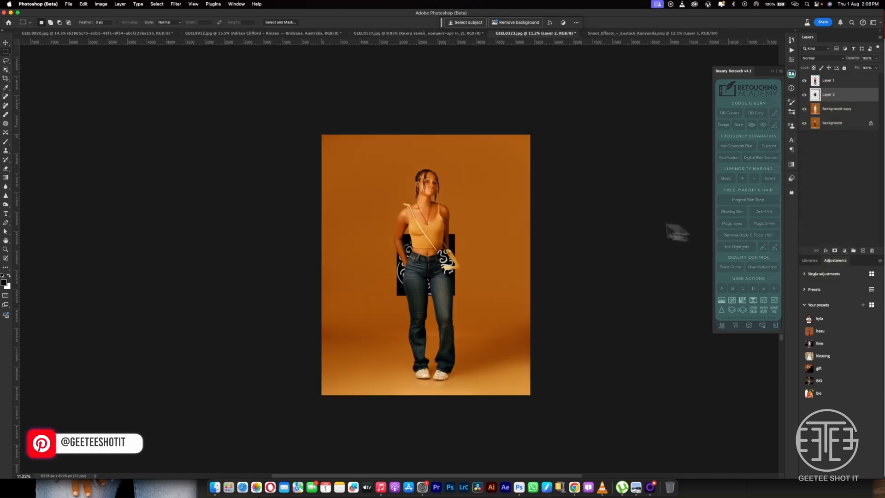
key(super+t)
drag(454, 233, 550, 216)
drag(475, 268, 477, 235)
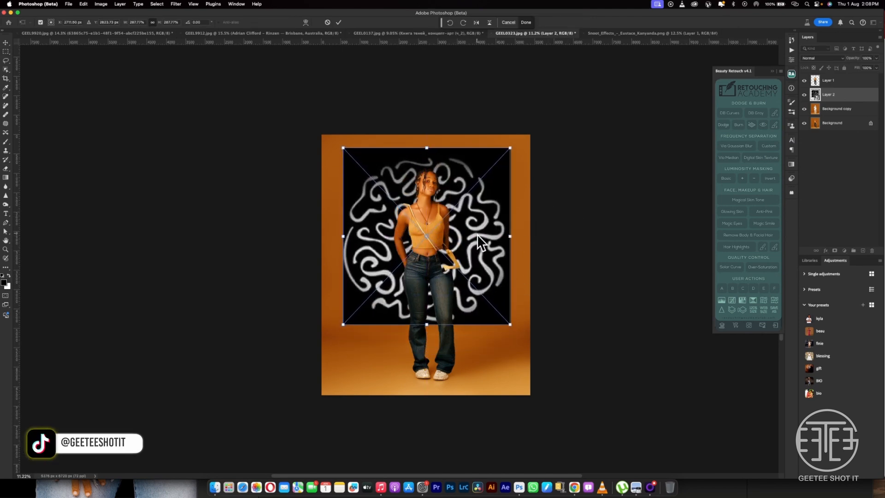
key(Return)
key(m)
Step: Set the squiggle pattern layer's blend mode to Screen and scale it down around the woman's head and torso
click(829, 58)
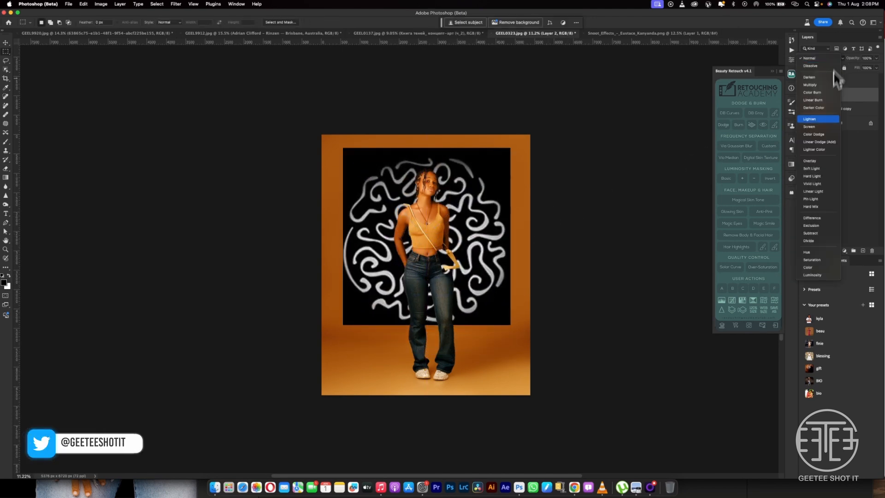
click(819, 128)
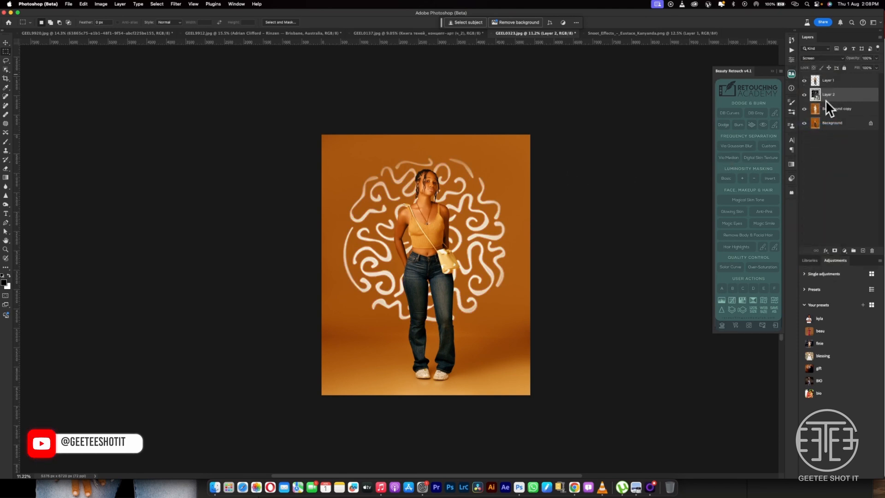
key(super+t)
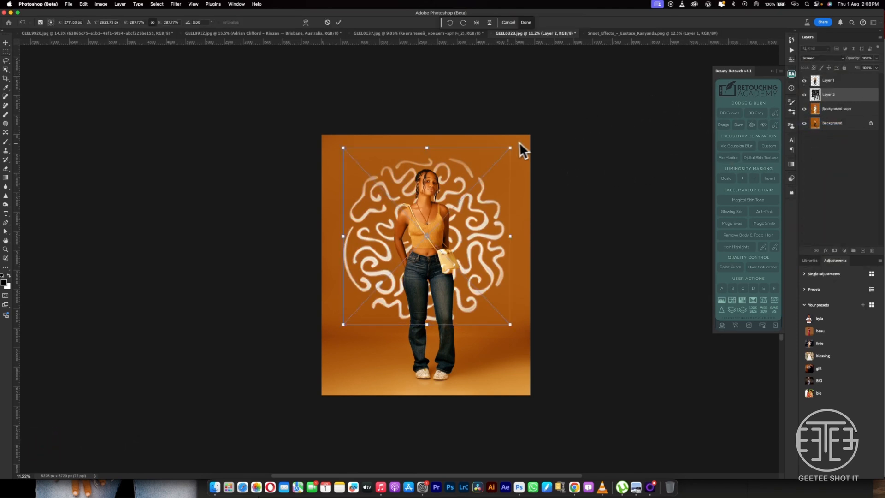
drag(511, 147, 453, 191)
key(Return)
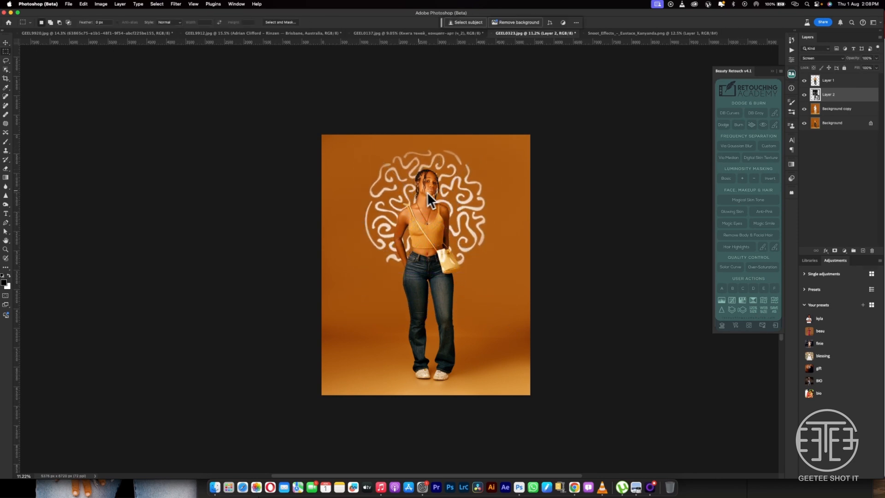
Step: Apply a Gaussian Blur of about 35 pixels to the squiggle pattern layer
key(super+Tab)
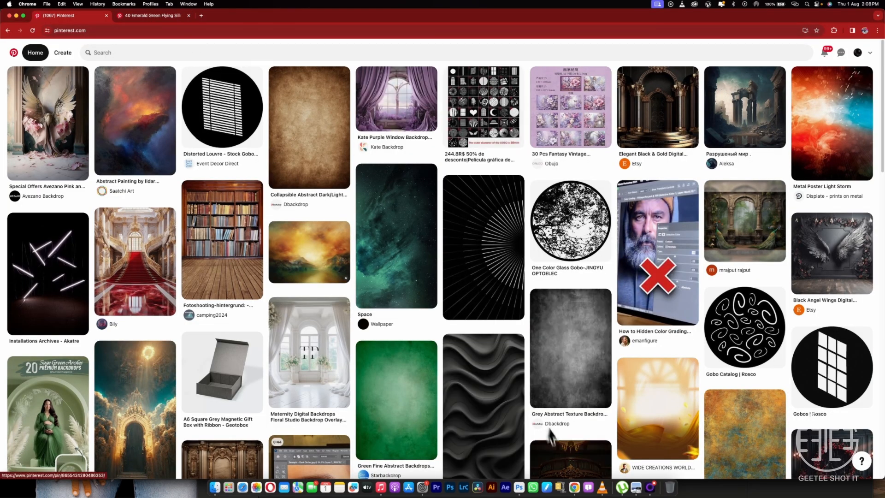
click(519, 487)
click(175, 3)
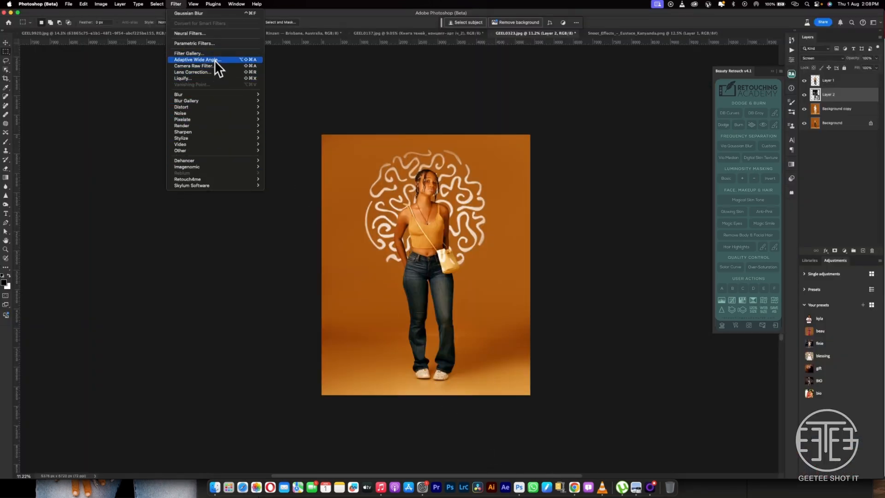
mouse_move(211, 96)
click(286, 119)
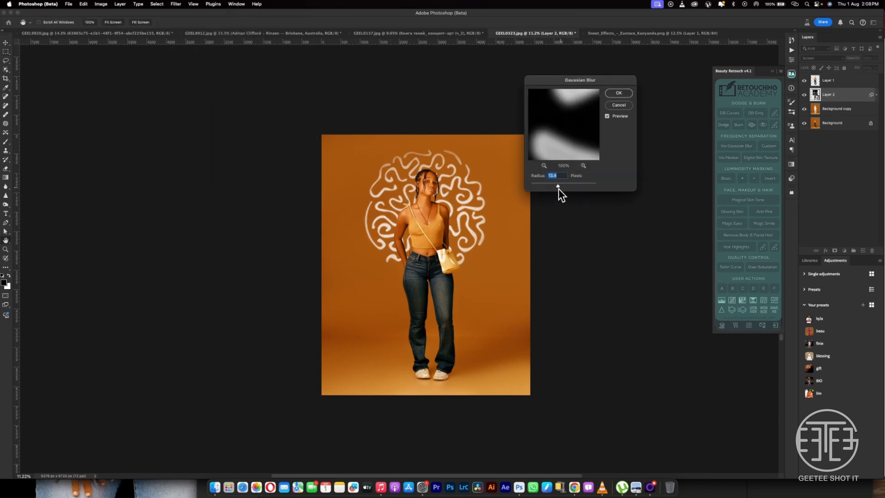
drag(558, 188, 563, 187)
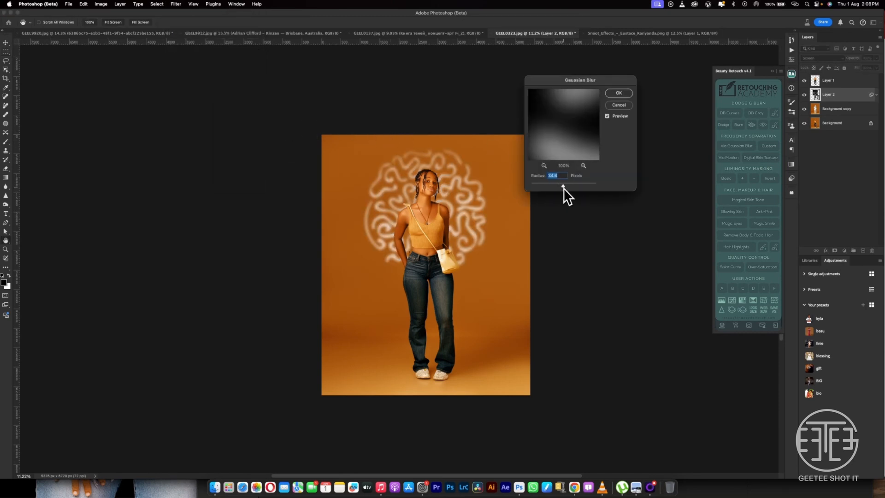
click(622, 96)
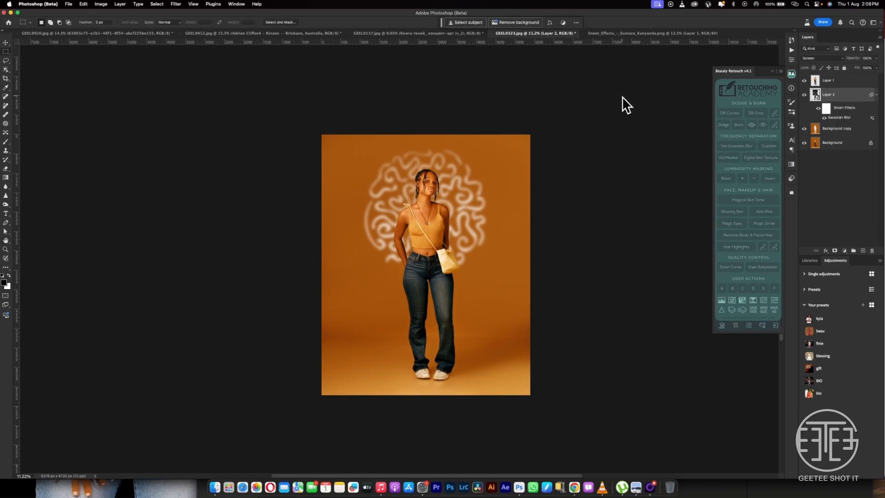
Step: Set the squiggle pattern's Gaussian Blur smart filter radius to 30.3 pixels and check the result up close
double_click(840, 117)
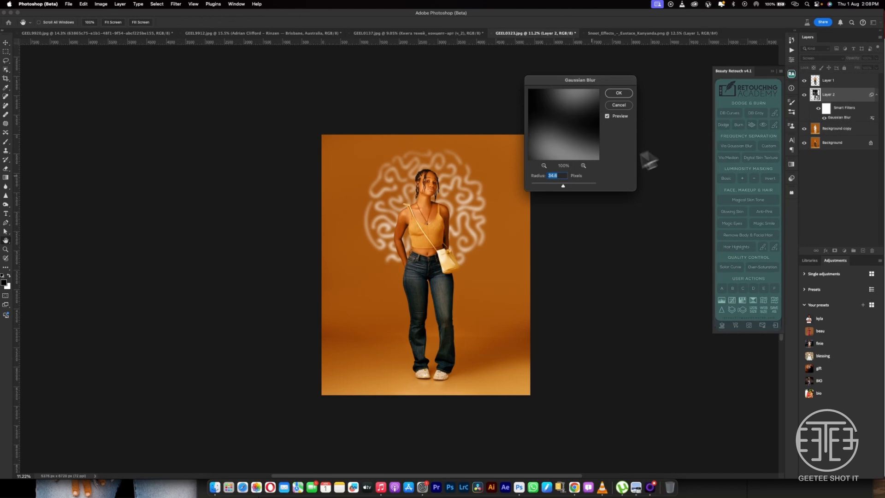
mouse_move(558, 187)
mouse_down()
mouse_move(584, 187)
mouse_move(562, 187)
mouse_up()
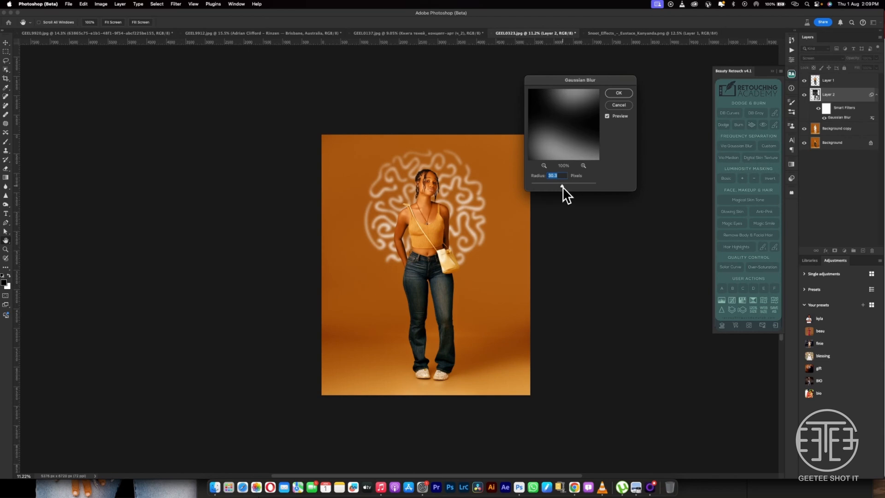
click(617, 97)
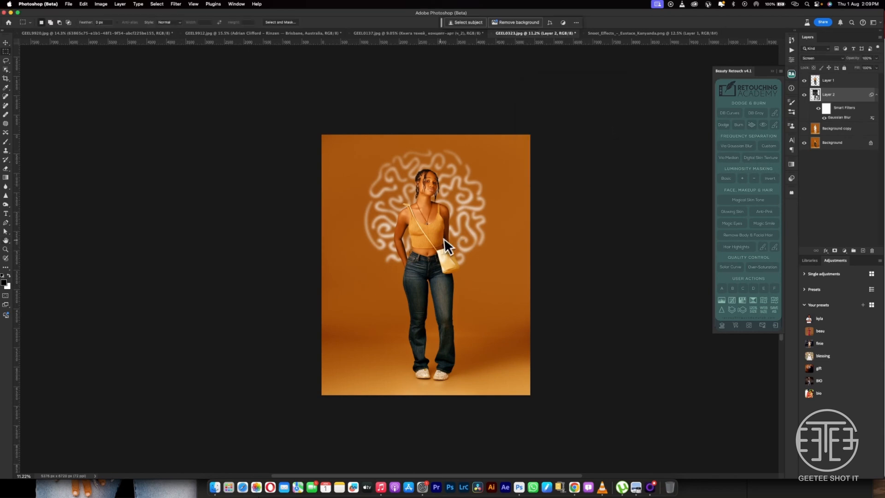
scroll(440, 240, up, 5)
scroll(441, 240, down, 8)
scroll(440, 241, up, 4)
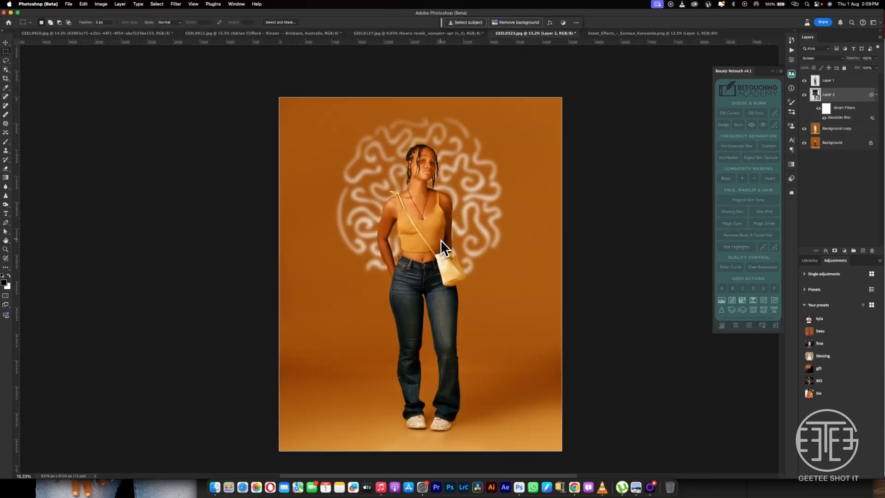